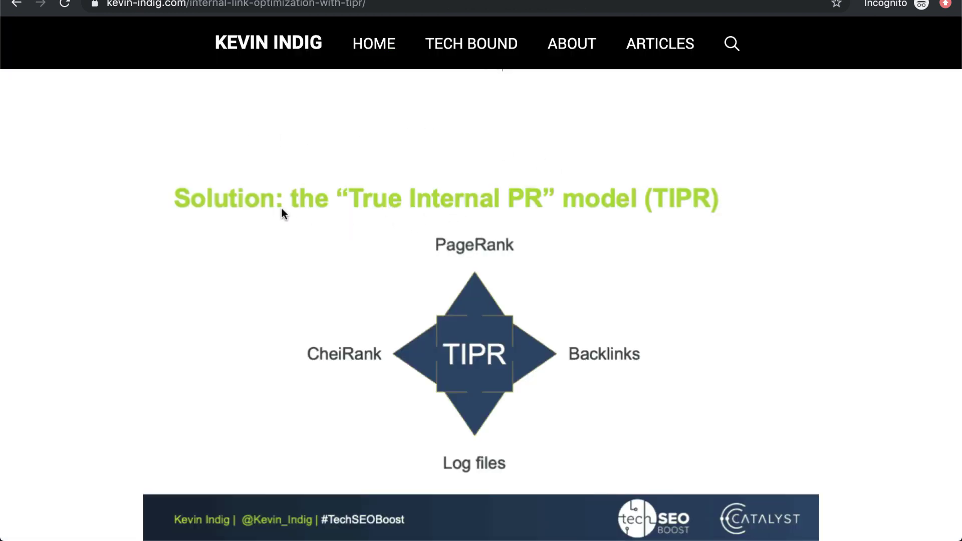
# Step: Scroll back to the 'Internal Link Optimization with TIPR' title and select the article's URL
pyautogui.scroll(1, 361, 203)
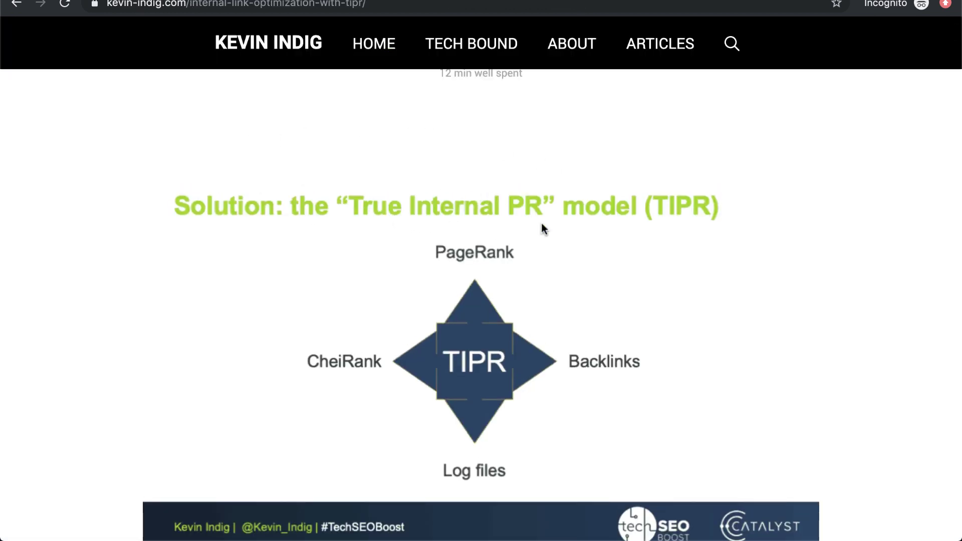
pyautogui.scroll(5, 542, 224)
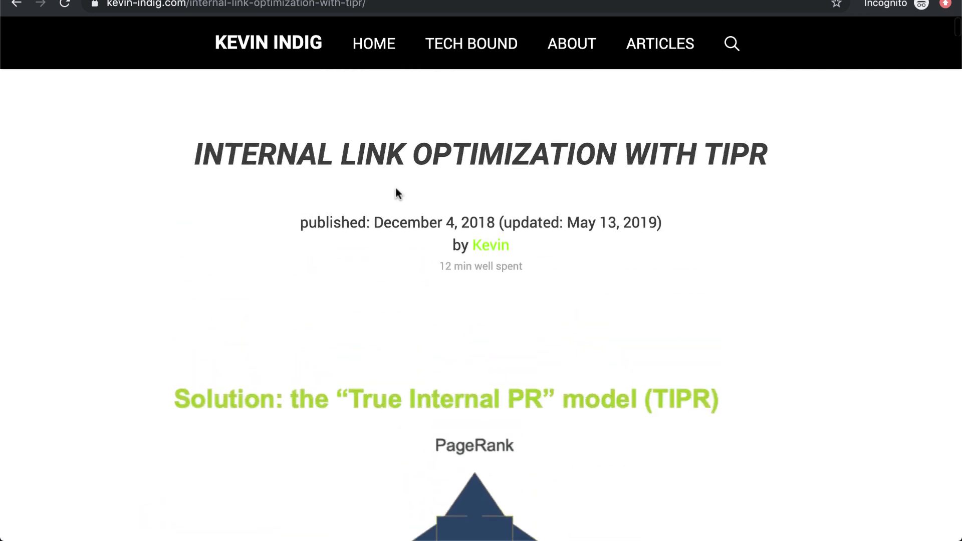
pyautogui.moveTo(222, 148); pyautogui.dragTo(587, 148)
pyautogui.click(588, 148)
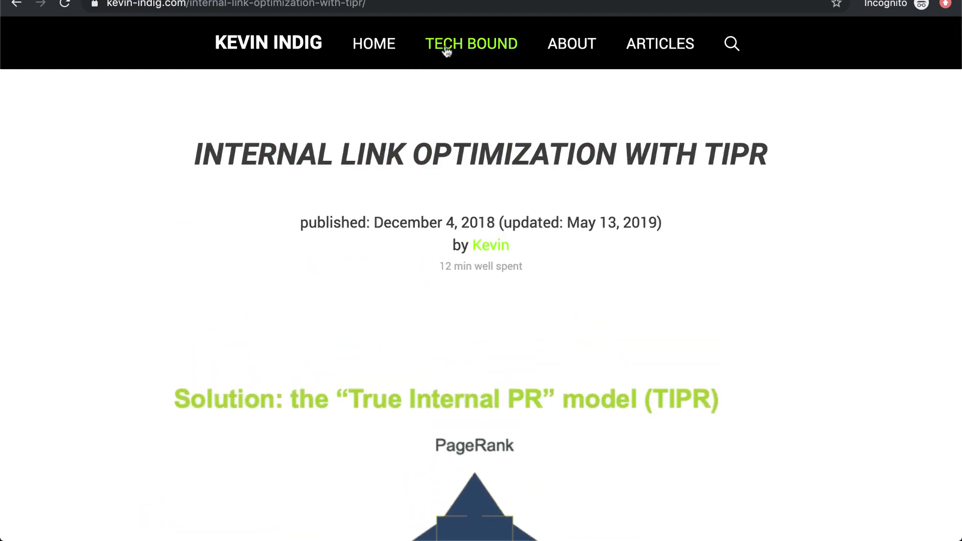
pyautogui.click(414, 9)
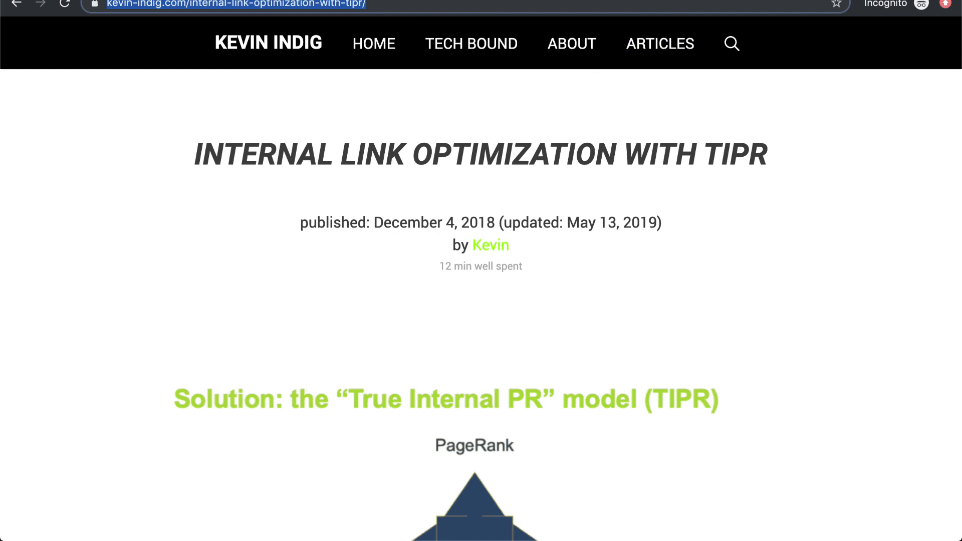
pyautogui.hotkey('ctrl', 'Tab')
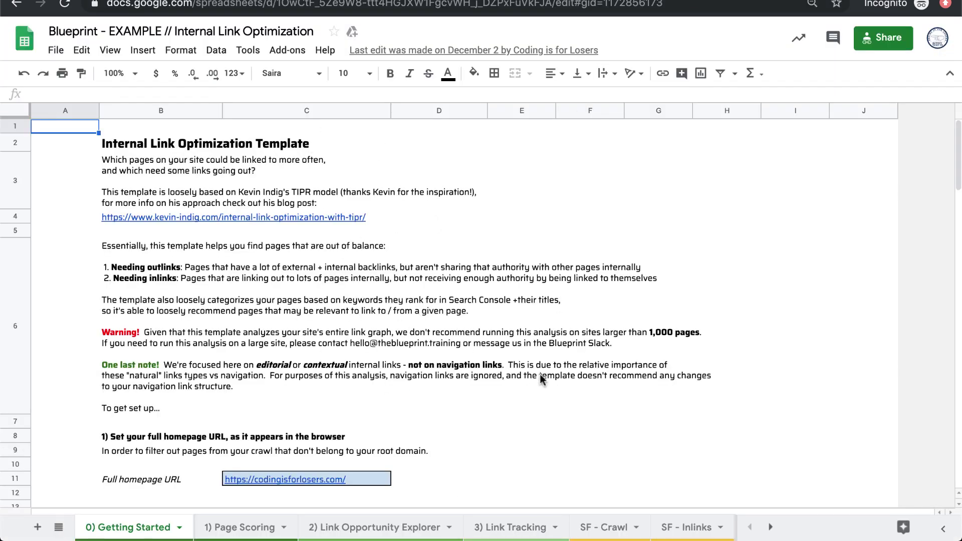
pyautogui.click(614, 527)
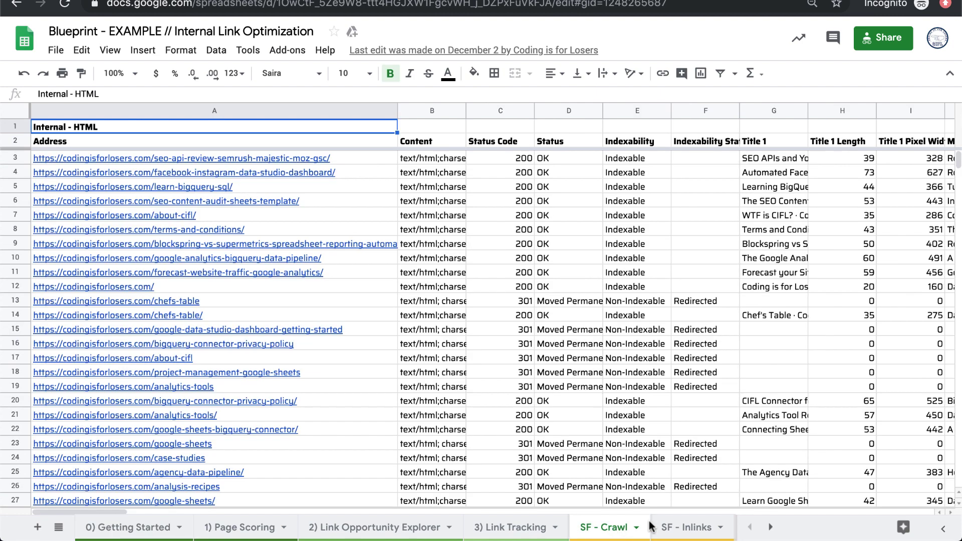
pyautogui.click(690, 528)
pyautogui.click(771, 527)
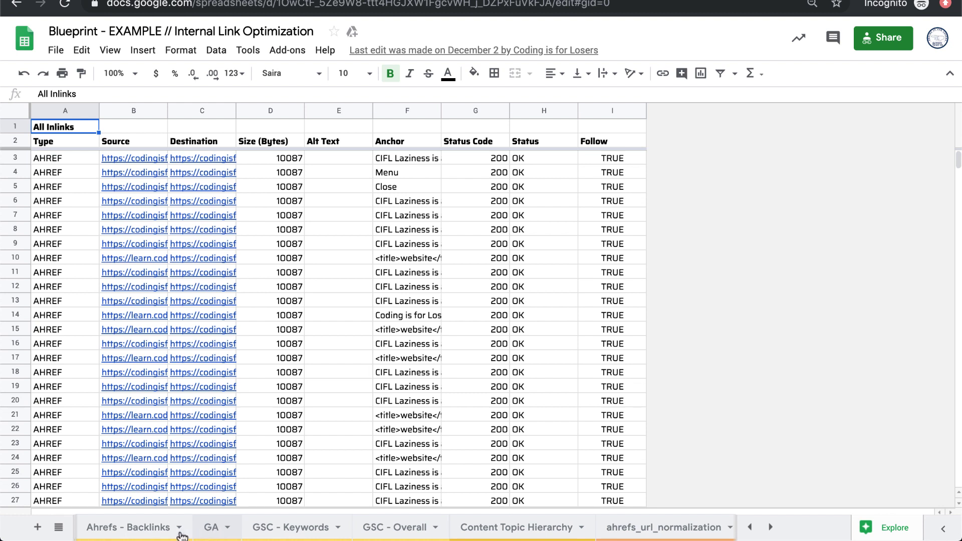
pyautogui.click(751, 530)
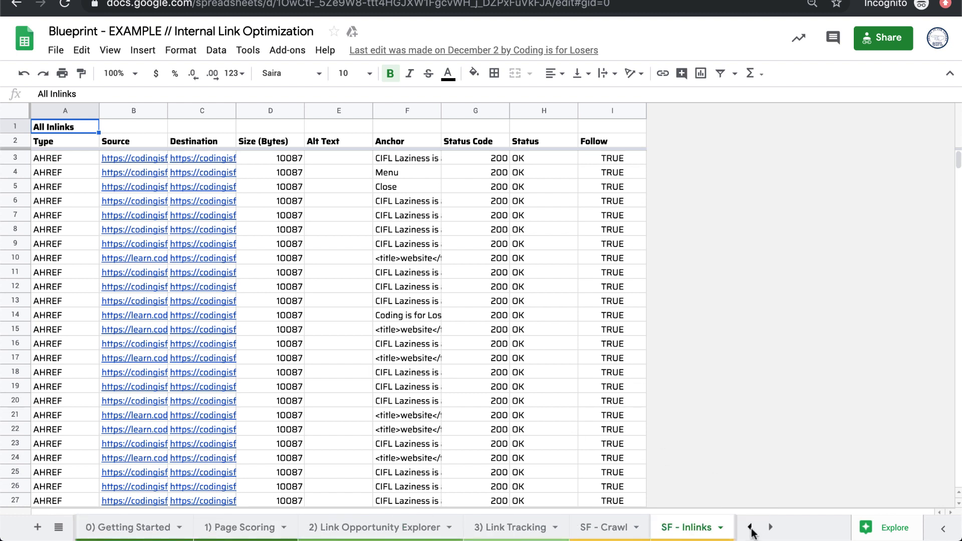
pyautogui.click(242, 529)
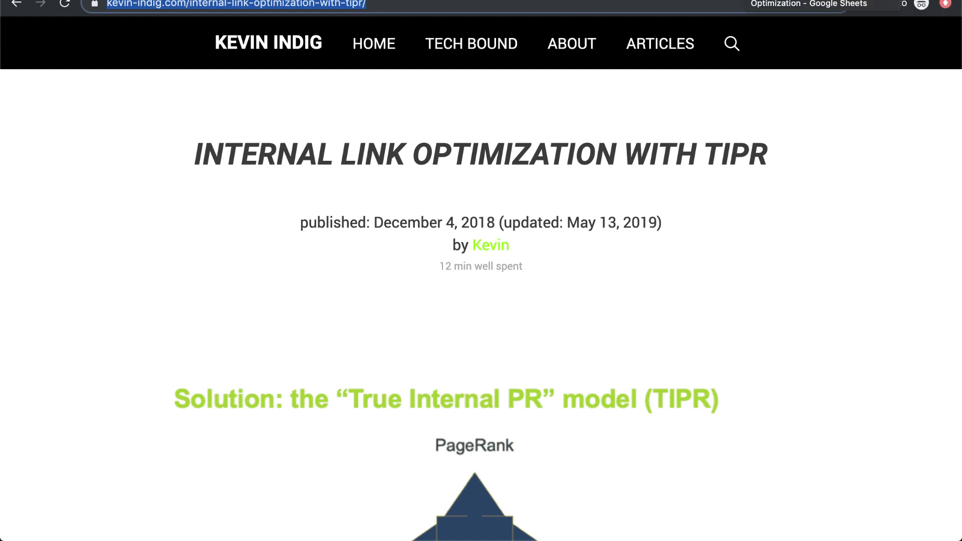
# Step: Return to the 1) Page Scoring sheet and inspect the Action column's formula and Add outlinks entry
pyautogui.click(718, 5)
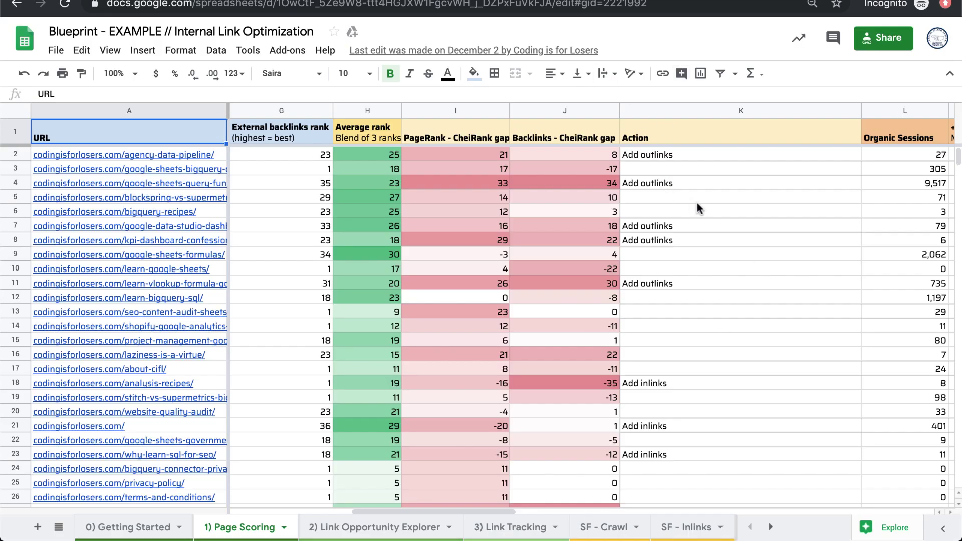
pyautogui.hscroll(-10, 443, 201)
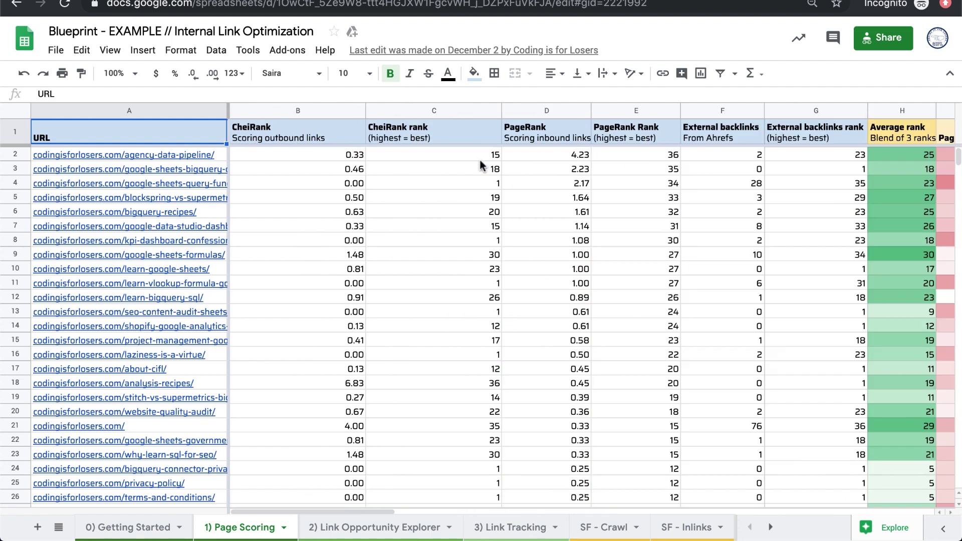
pyautogui.hscroll(6, 704, 187)
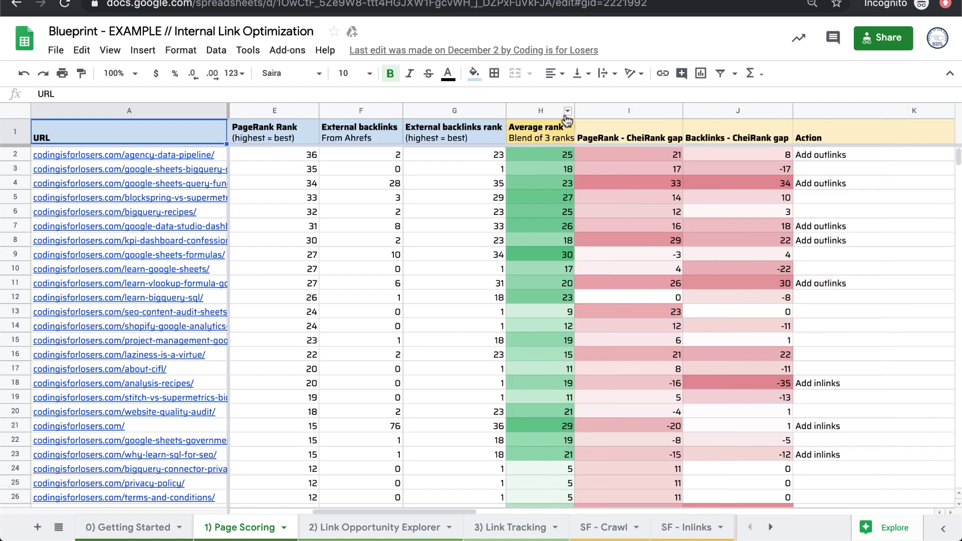
pyautogui.hscroll(4, 732, 209)
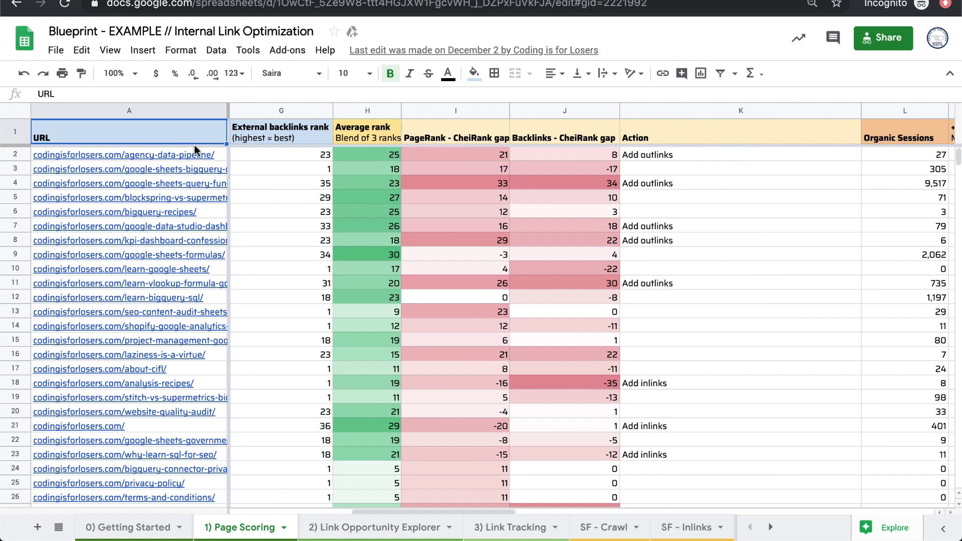
pyautogui.click(727, 154)
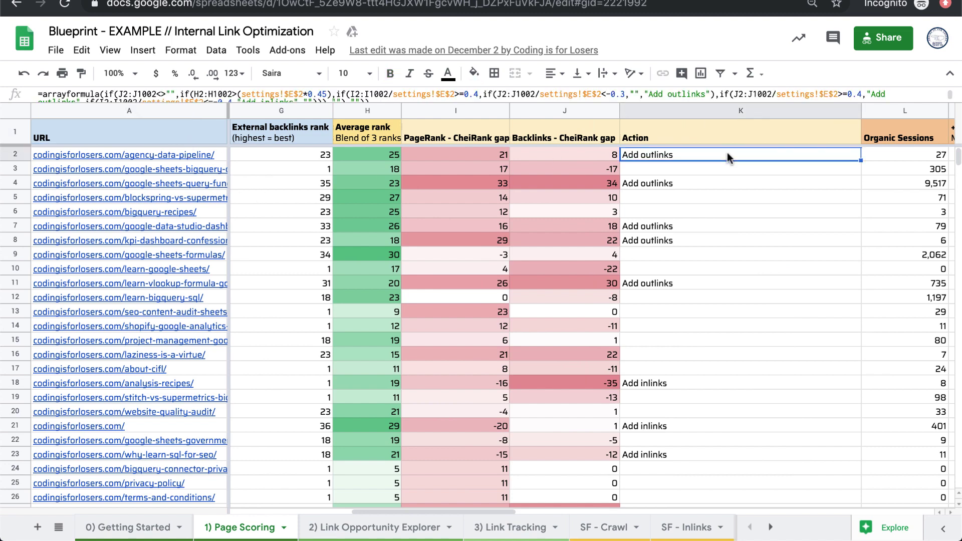
pyautogui.press('Down')
pyautogui.press('Down')
# Step: Review the remaining Page Scoring columns and the SF - Crawl sheet, then open 2) Link Opportunity Explorer
pyautogui.scroll(-3, 746, 281)
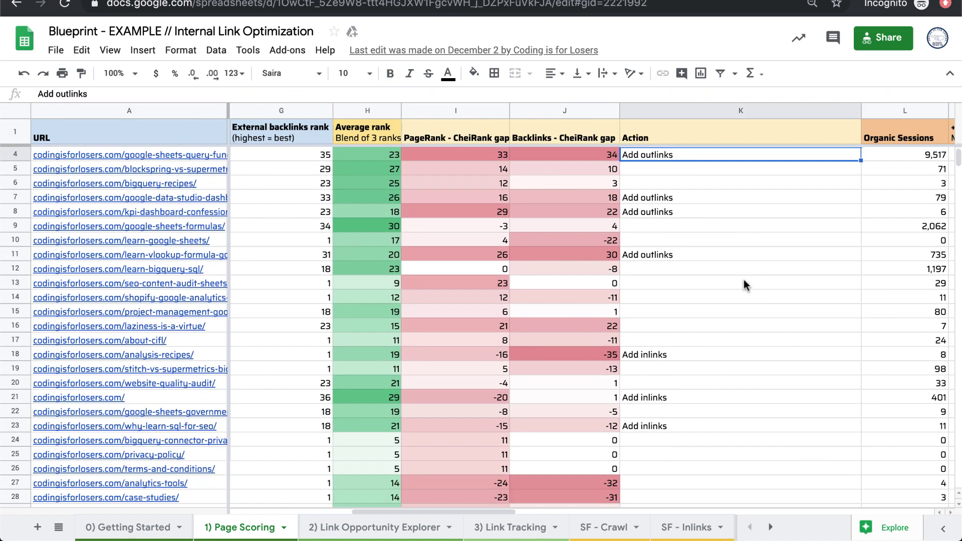
pyautogui.scroll(-1, 743, 334)
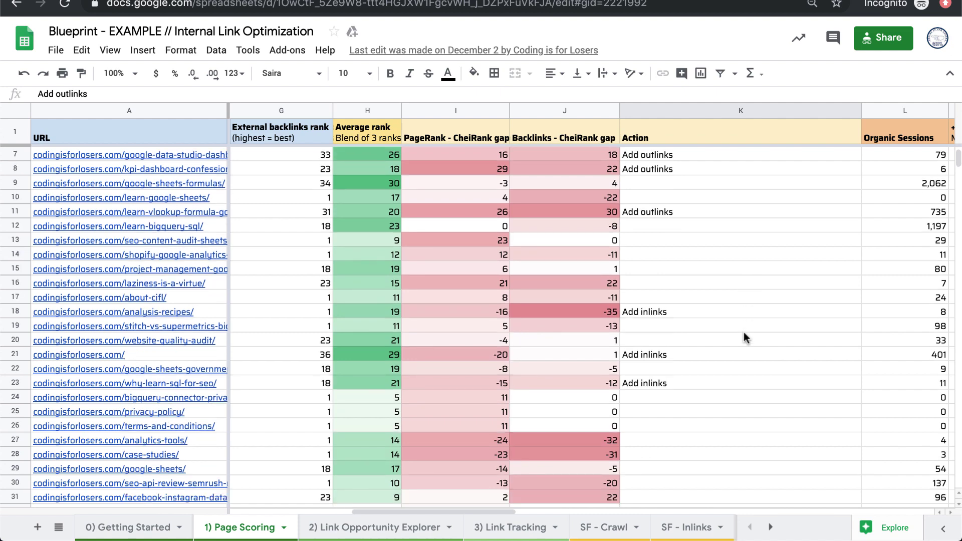
pyautogui.hscroll(2, 743, 326)
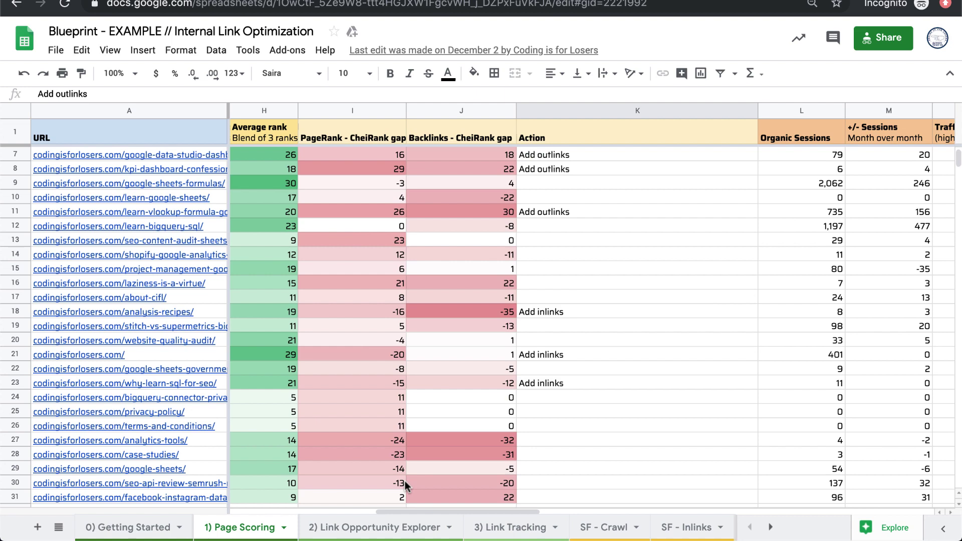
pyautogui.hscroll(3, 744, 340)
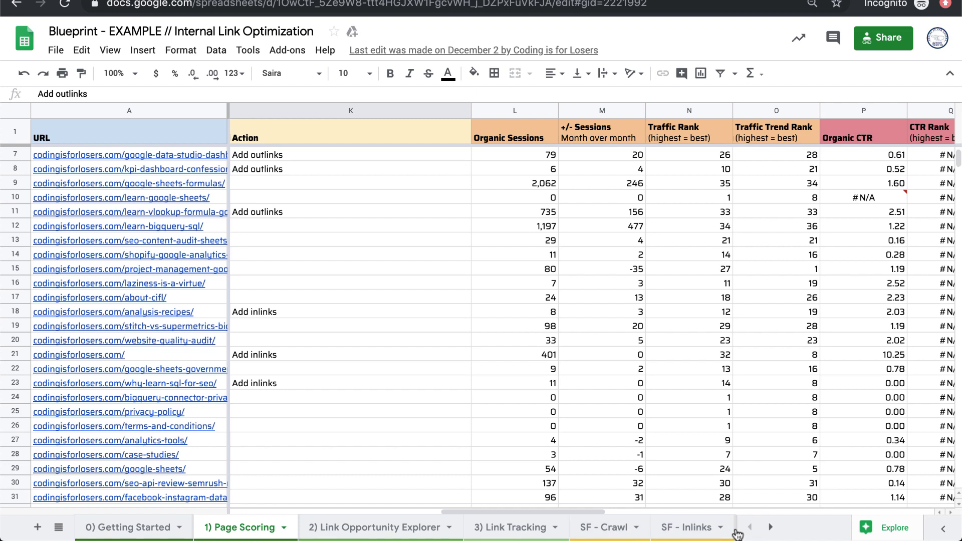
pyautogui.click(615, 527)
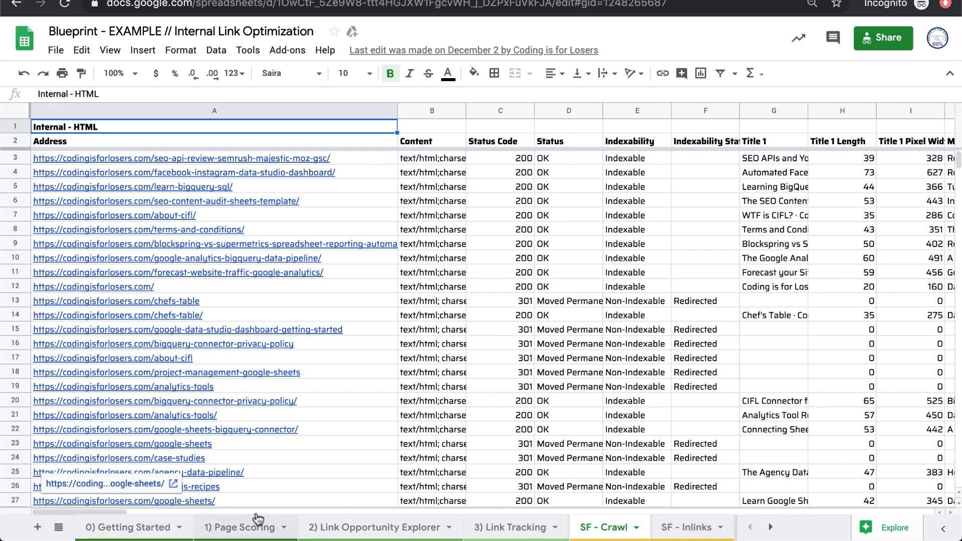
pyautogui.click(243, 523)
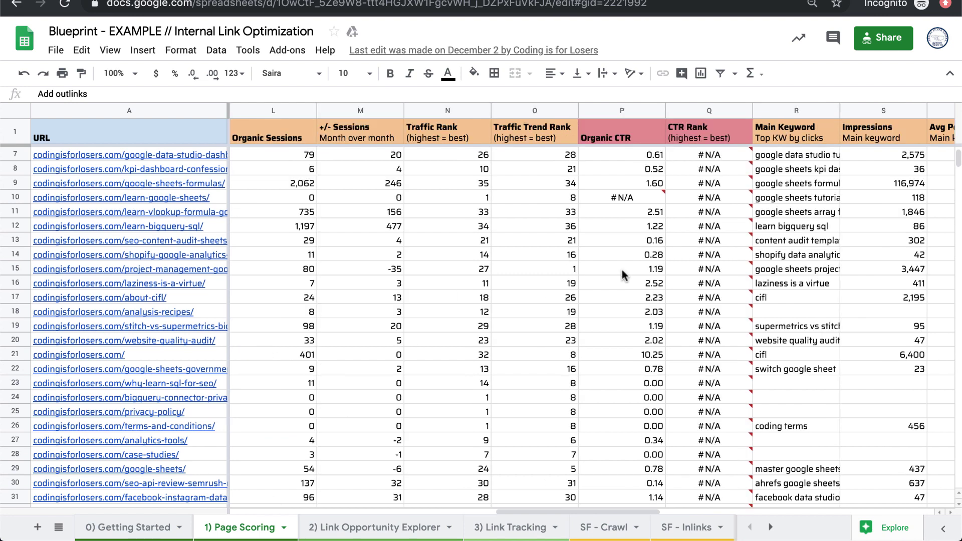
pyautogui.hscroll(-5, 540, 269)
pyautogui.hscroll(-5, 542, 270)
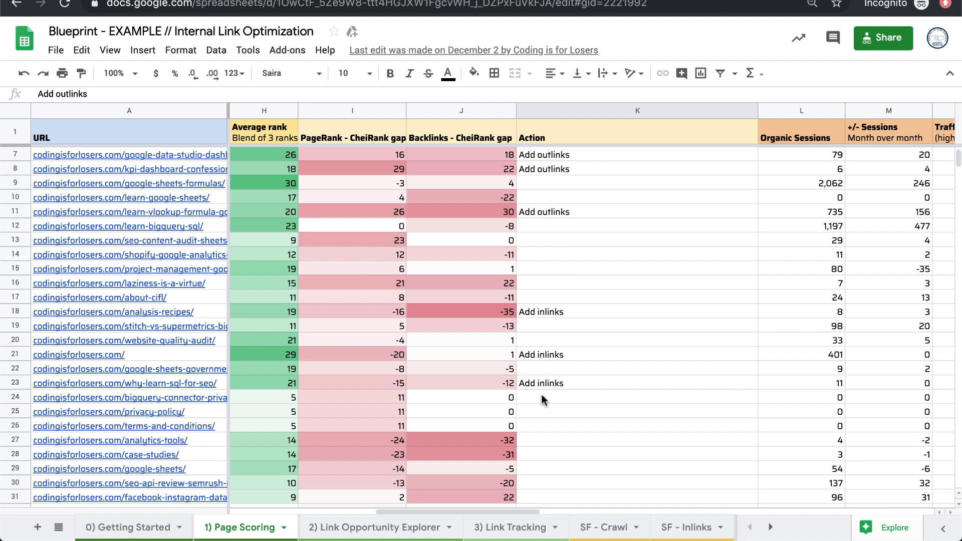
pyautogui.click(381, 527)
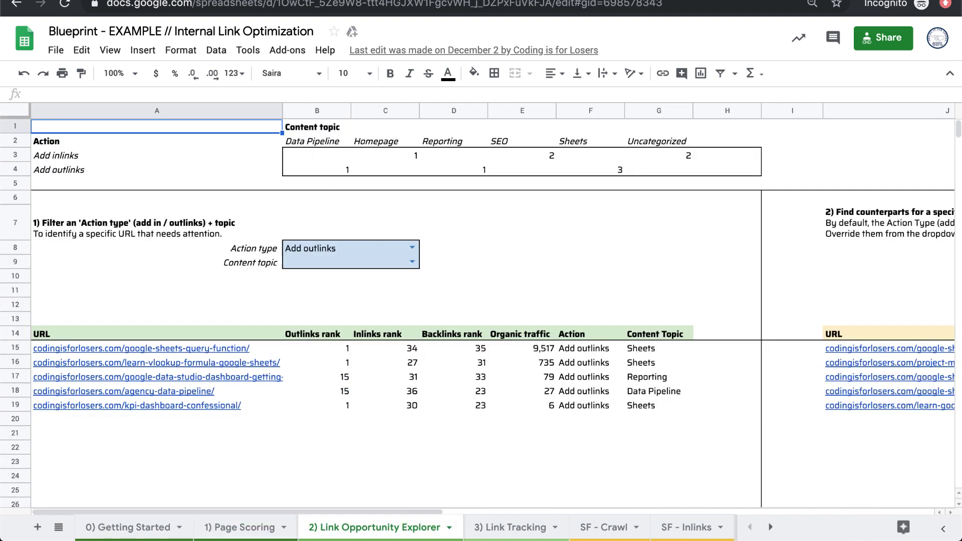
# Step: Inspect the topic summary: the Data Pipeline heading, the A2 query formula and Add inlinks counts
pyautogui.press('Down')
pyautogui.press('Right')
pyautogui.press('Left')
pyautogui.press('Right')
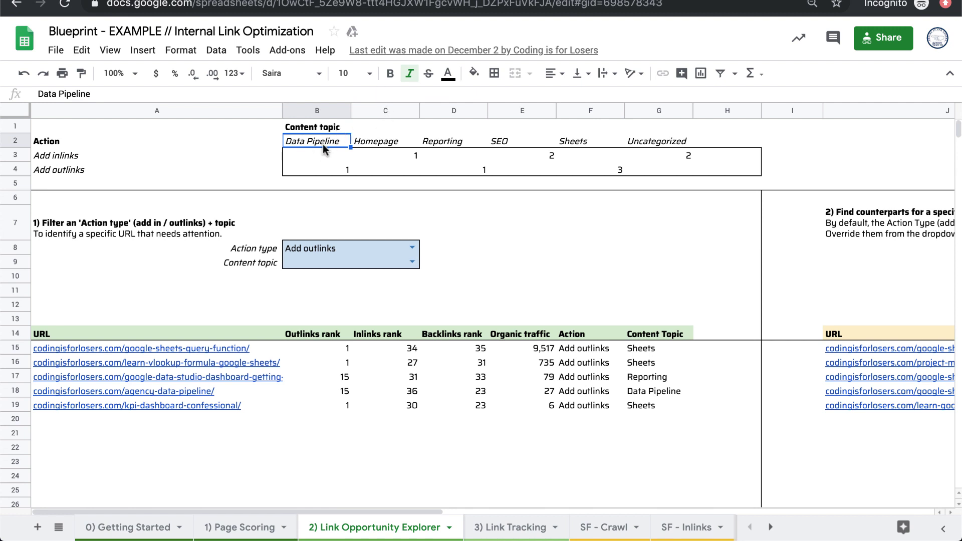
pyautogui.press('Left')
pyautogui.press('Right')
pyautogui.click(344, 155)
pyautogui.press('Right')
pyautogui.press('Right')
pyautogui.press('Right')
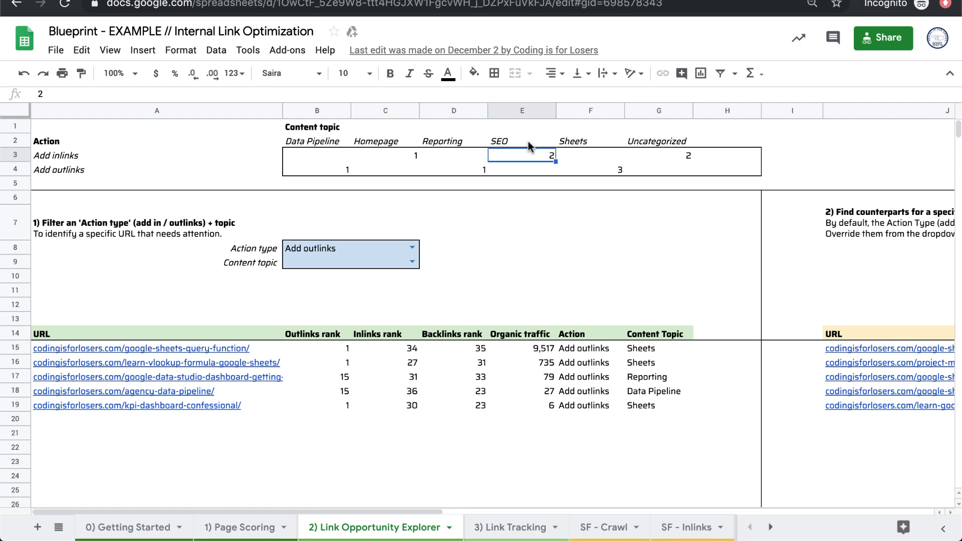
# Step: Filter to Action type Add inlinks and Content topic SEO, then review the two resulting URLs
pyautogui.click(411, 248)
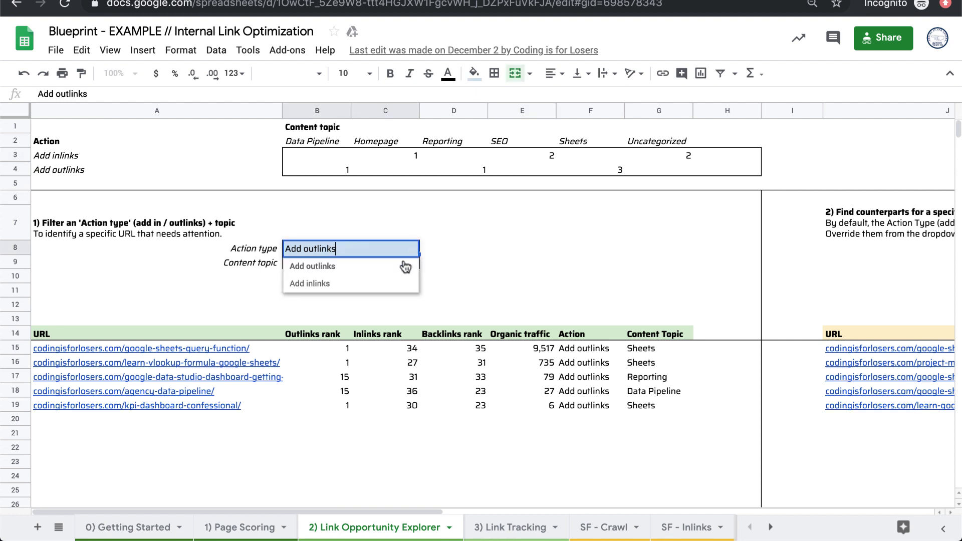
pyautogui.click(387, 283)
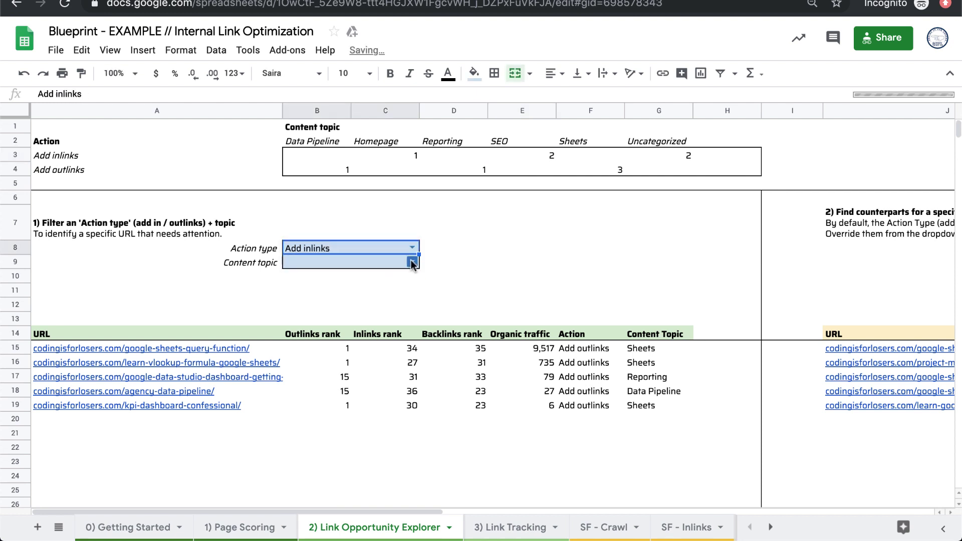
pyautogui.click(412, 264)
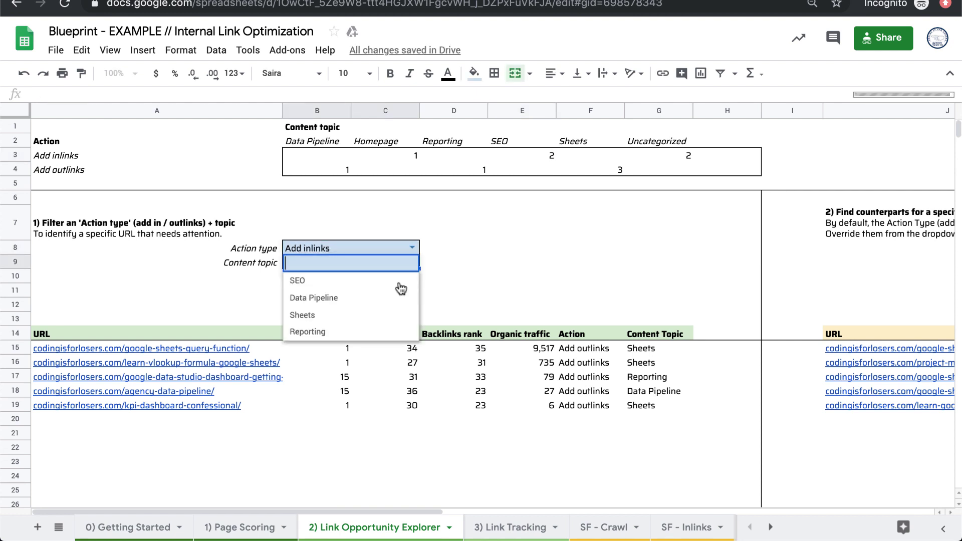
pyautogui.click(401, 281)
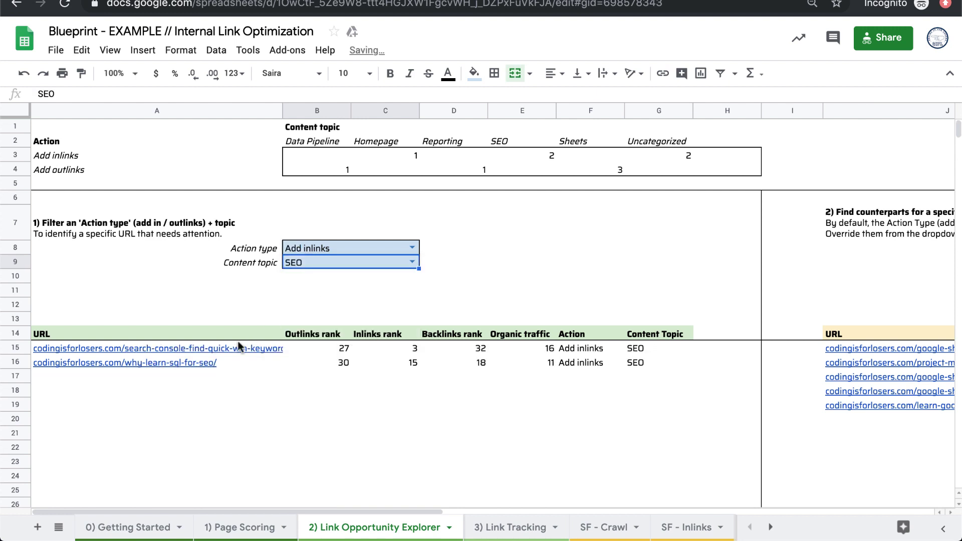
pyautogui.click(176, 351)
pyautogui.press('Down')
pyautogui.press('Up')
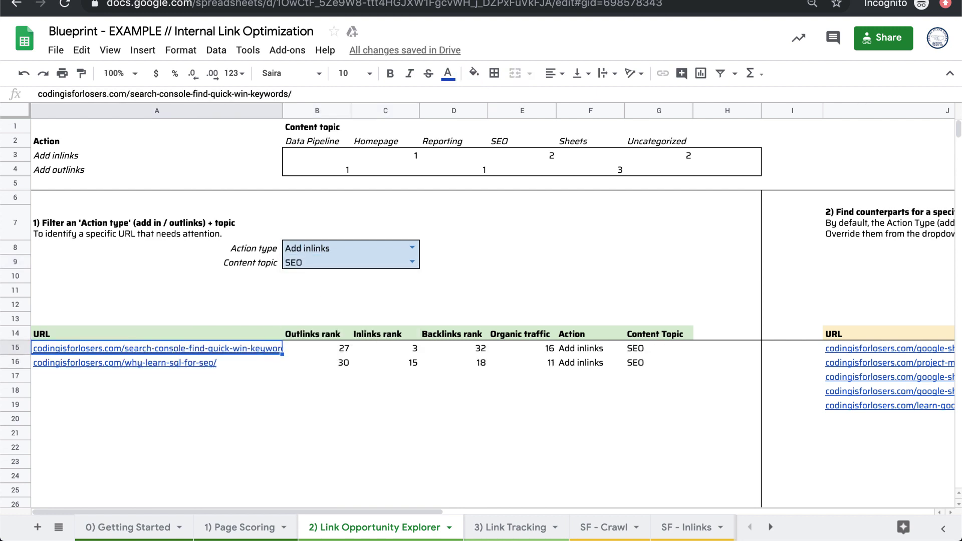
pyautogui.press('Down')
pyautogui.press('Up')
# Step: Set the counterpart target URL to the why-learn-sql-for-seo page
pyautogui.hscroll(8, 450, 329)
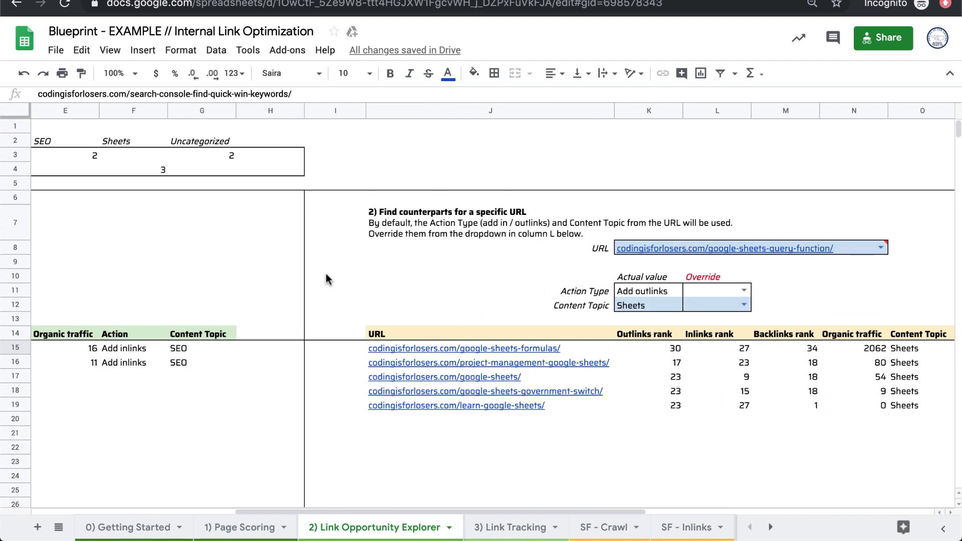
pyautogui.hscroll(-8, 326, 275)
pyautogui.click(167, 363)
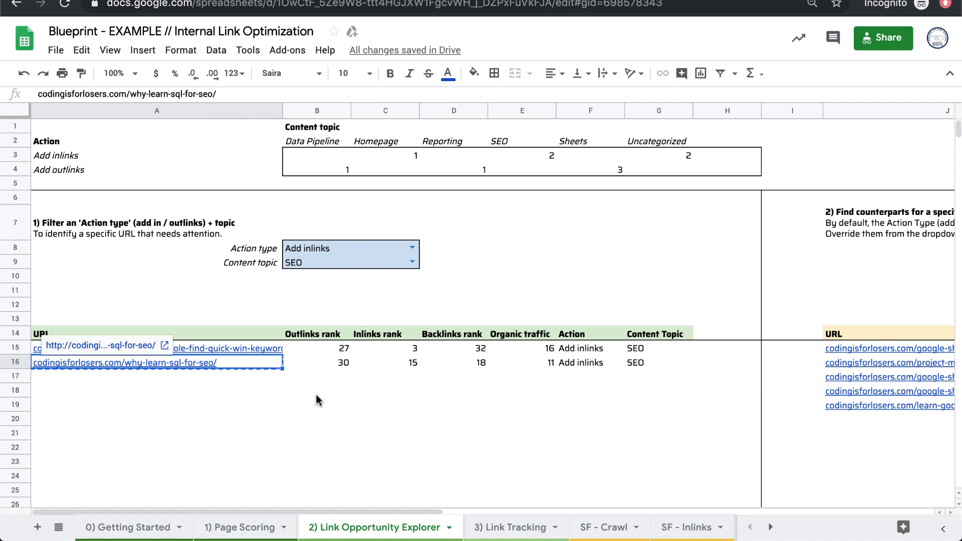
pyautogui.hscroll(10, 315, 392)
pyautogui.click(499, 232)
pyautogui.doubleClick(496, 249)
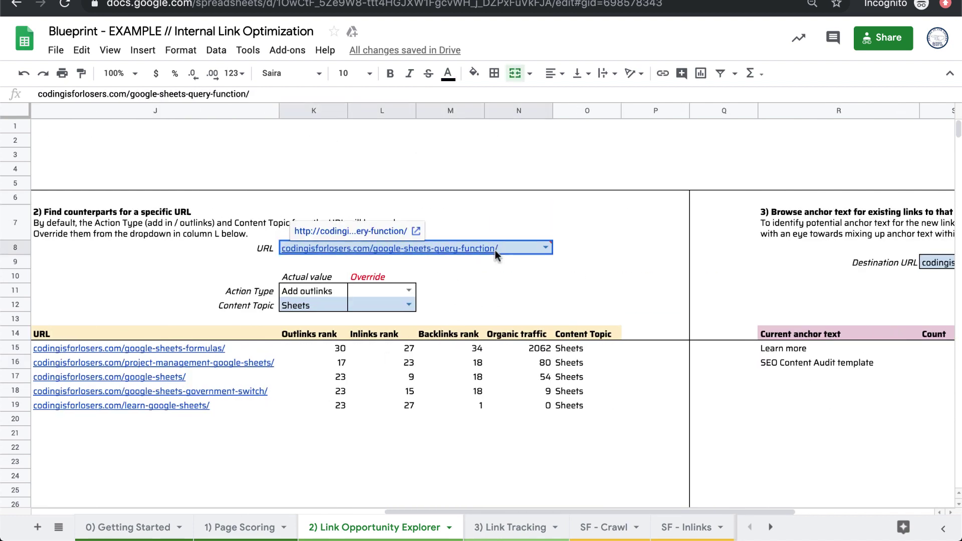
pyautogui.press('Down')
pyautogui.press('Down')
pyautogui.press('Return')
# Step: Browse the counterpart results down to the seo-api-review URL and check the target URL's link
pyautogui.press('Down')
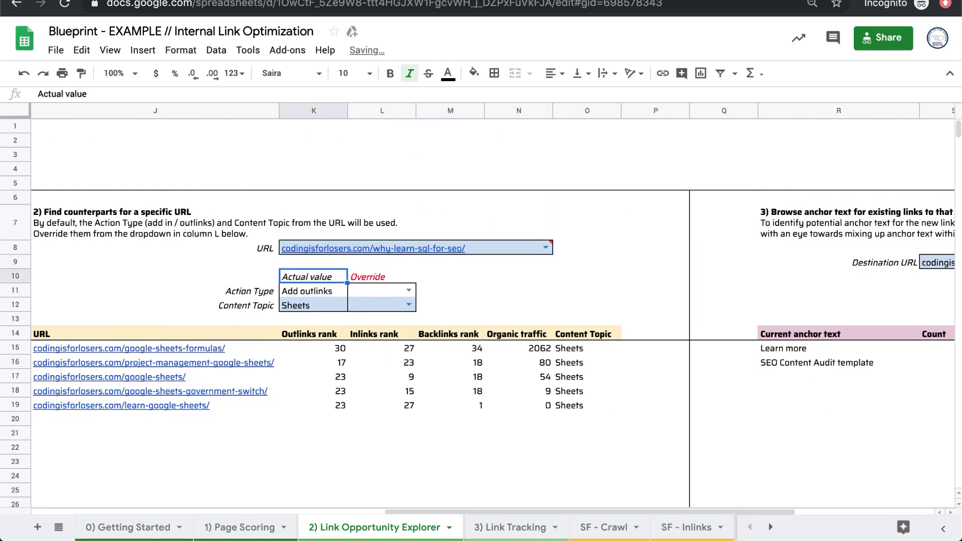
pyautogui.press('Down')
pyautogui.press('Left')
pyautogui.press('Left')
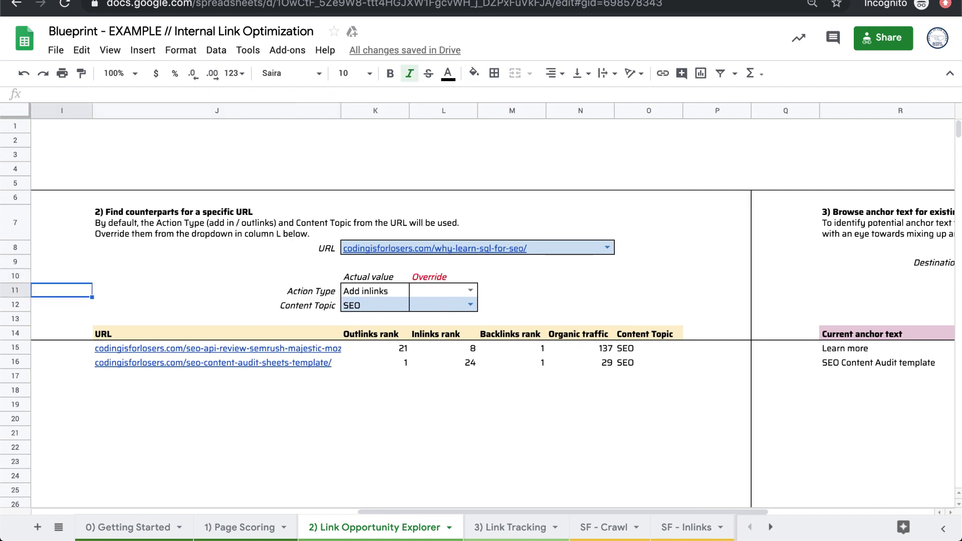
pyautogui.press('Down')
pyautogui.press('Down')
pyautogui.press('Down')
pyautogui.press('Right')
pyautogui.press('Down')
pyautogui.press('Down')
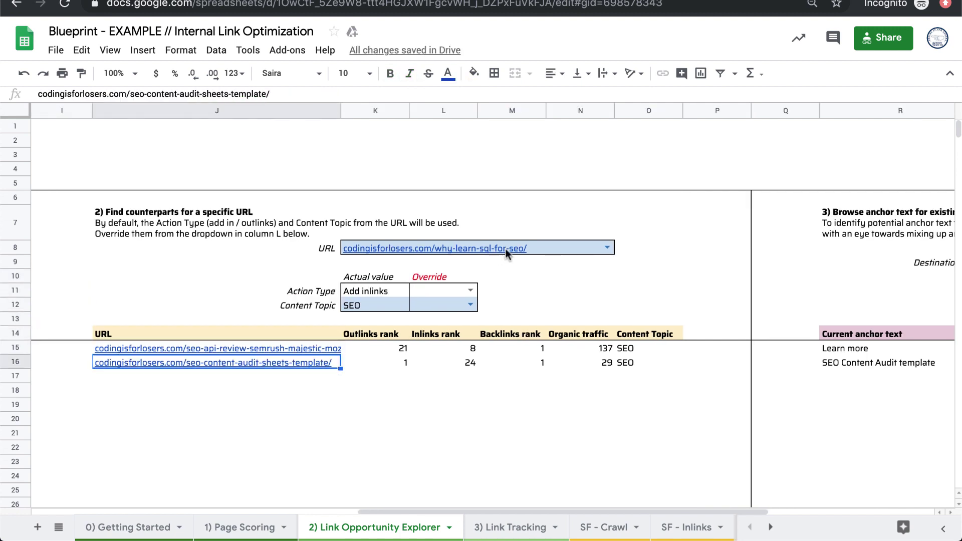
pyautogui.hscroll(-2, 373, 367)
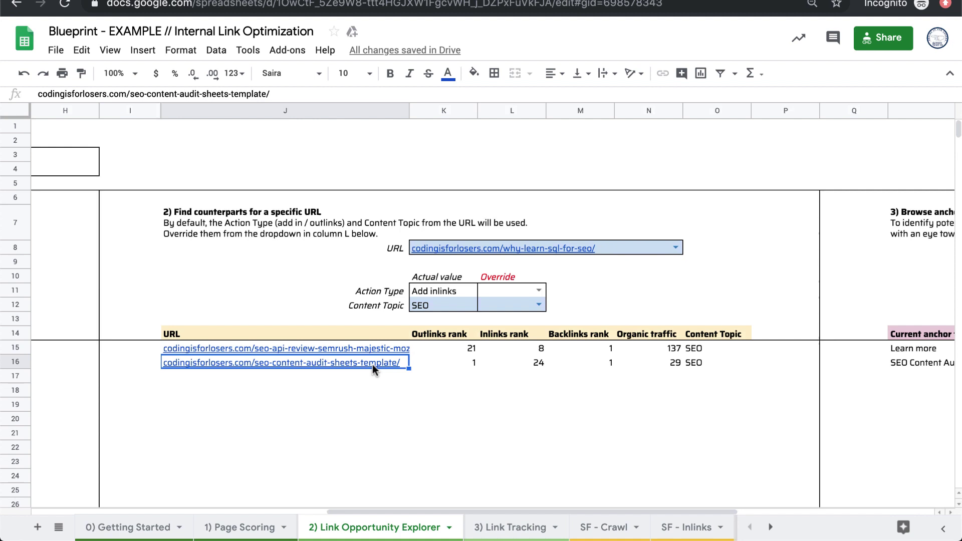
pyautogui.hscroll(-2, 371, 365)
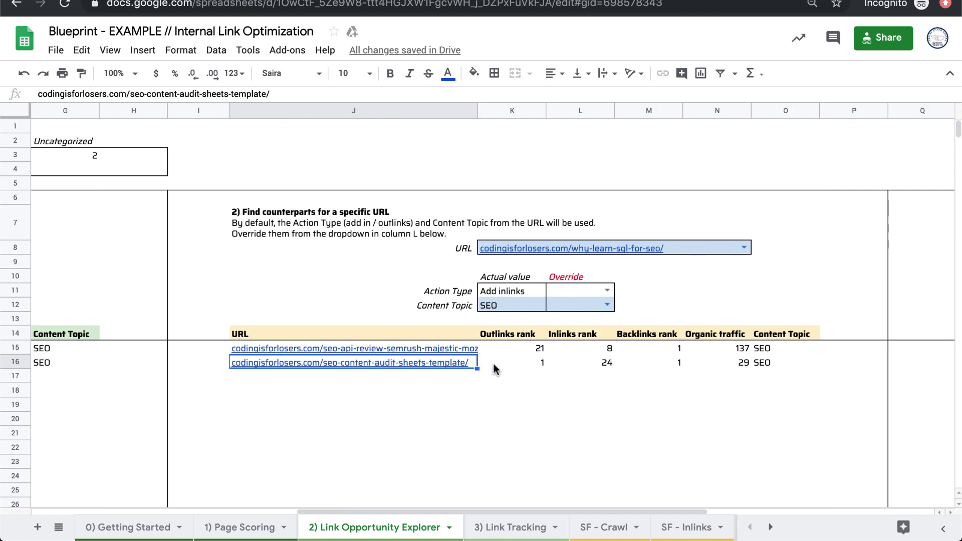
pyautogui.press('Up')
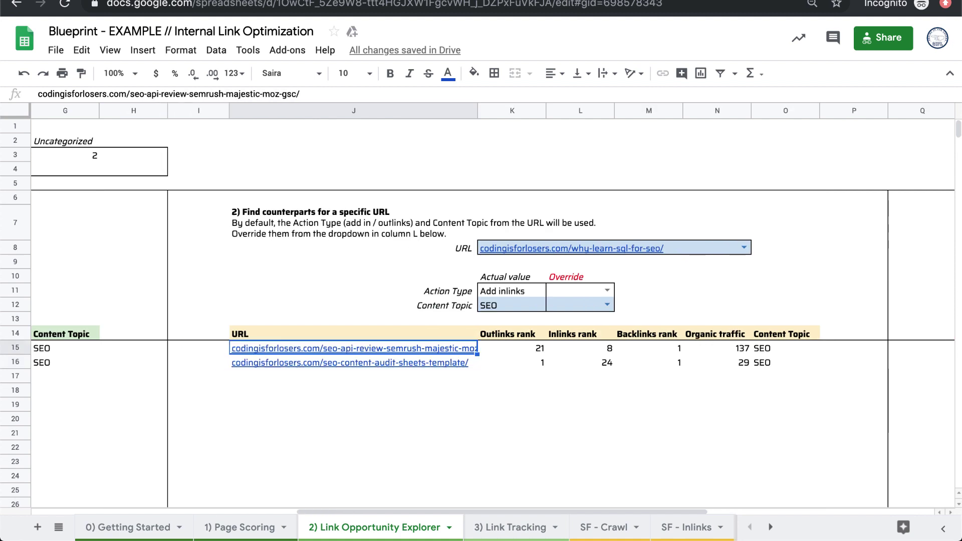
pyautogui.hscroll(-10, 458, 359)
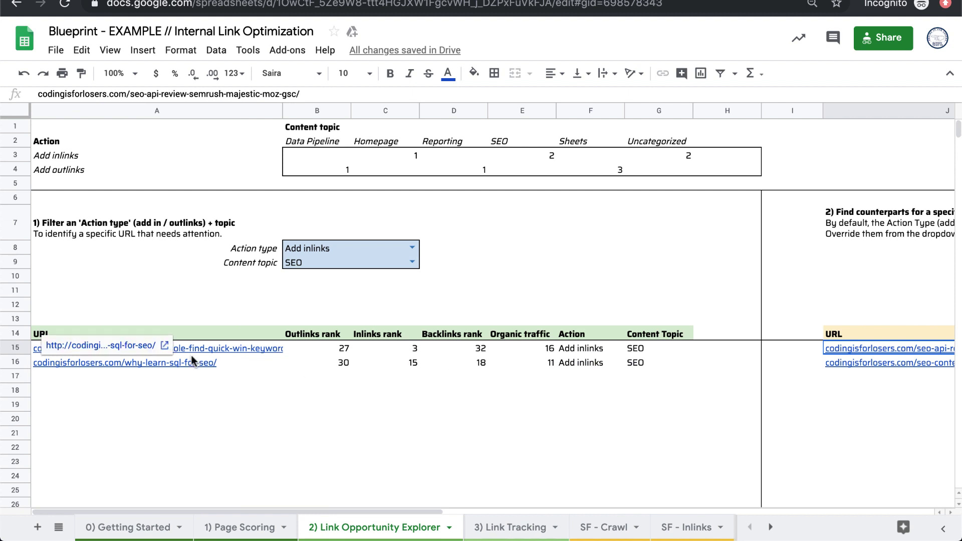
pyautogui.hscroll(10, 317, 376)
pyautogui.click(604, 249)
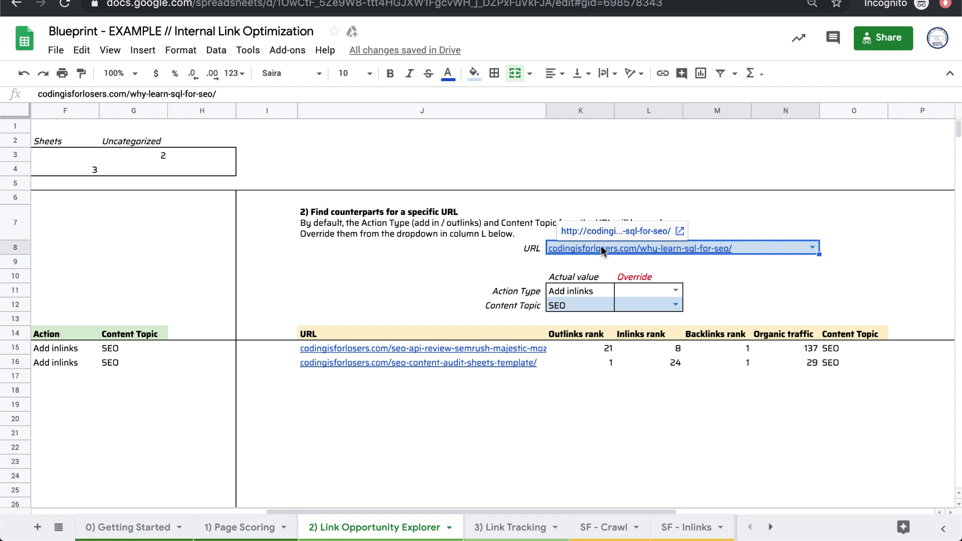
# Step: Open the seo-api-review counterpart URL from J15 in a new Chrome tab
pyautogui.click(488, 349)
pyautogui.press('super+c')
pyautogui.press('super+t')
pyautogui.press('super+v')
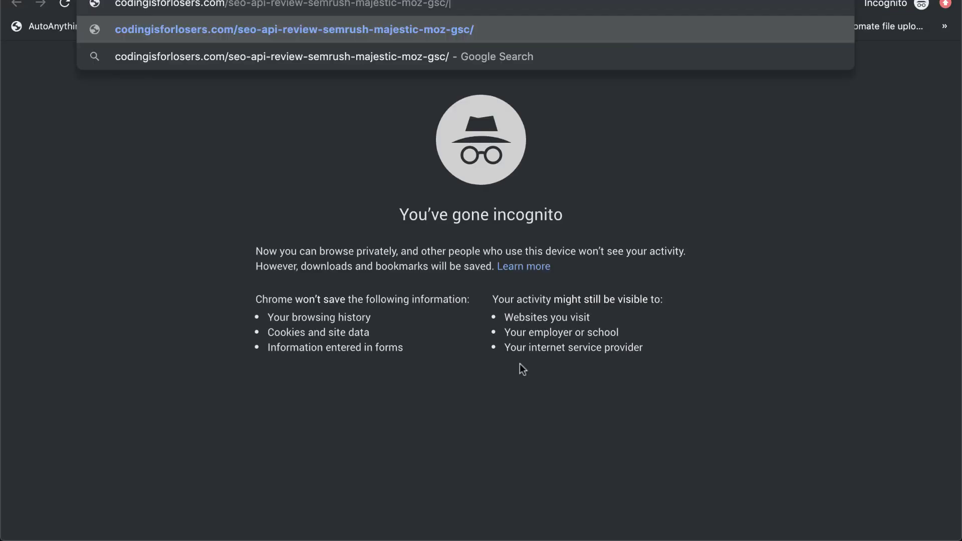
pyautogui.press('Return')
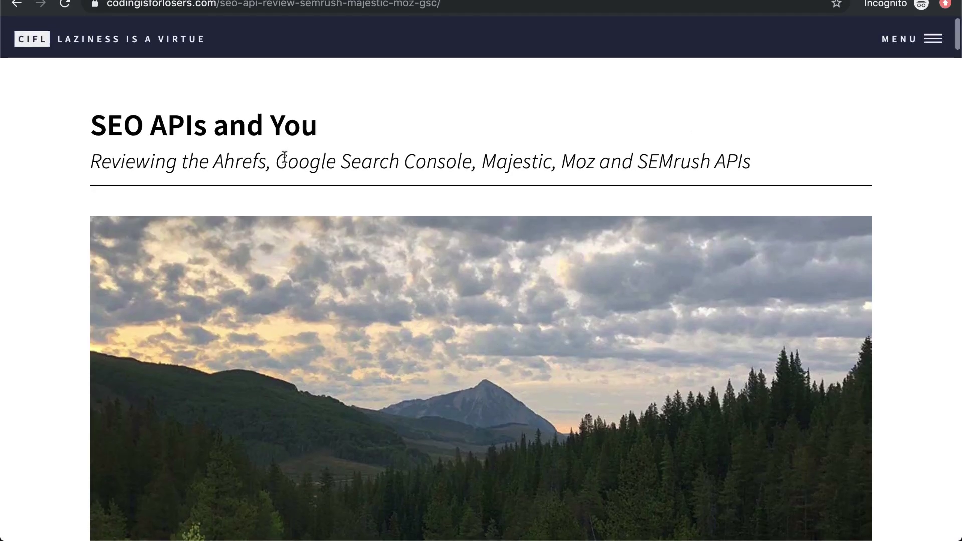
# Step: Read through the 'SEO APIs and You' article, briefly highlighting its subtitle
pyautogui.scroll(-1, 300, 200)
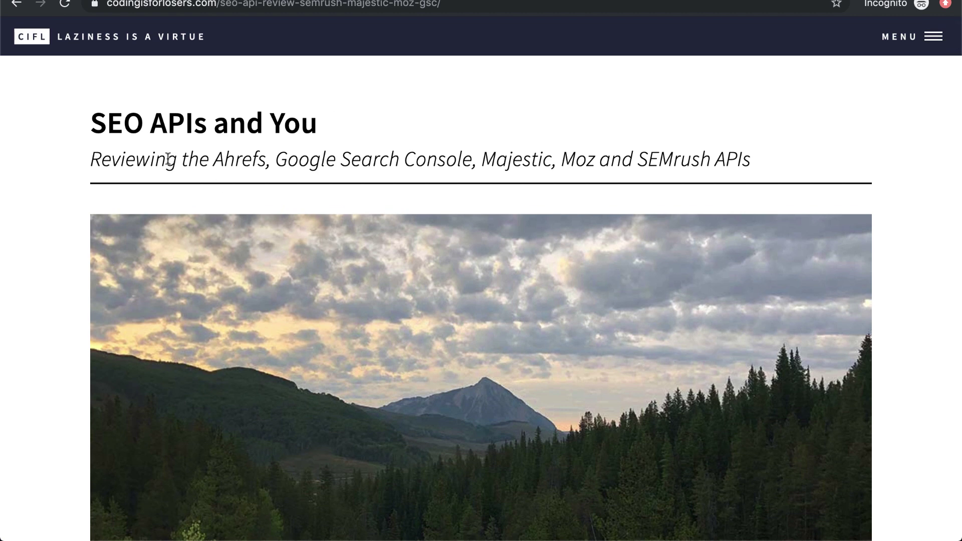
pyautogui.moveTo(137, 159); pyautogui.dragTo(728, 176)
pyautogui.click(741, 160)
pyautogui.scroll(-3, 619, 359)
pyautogui.scroll(-10, 619, 359)
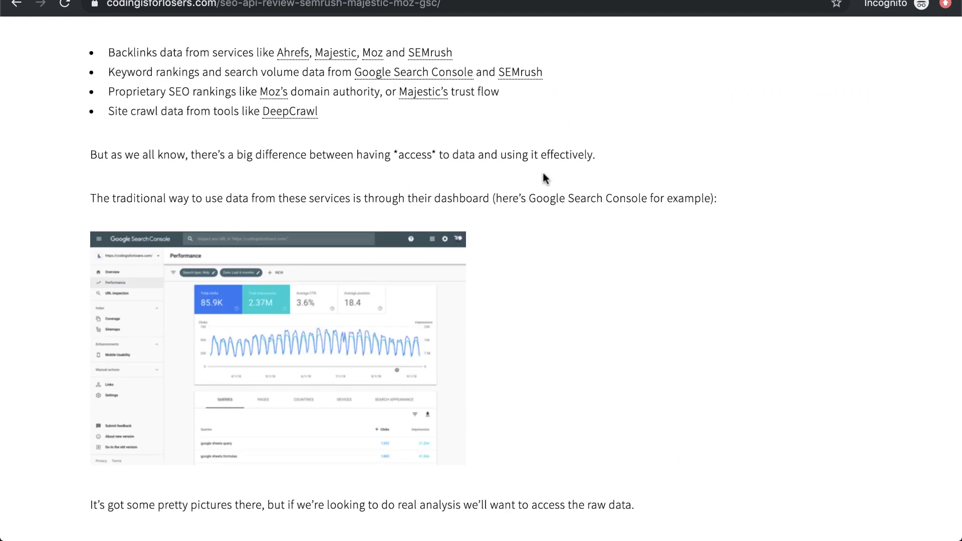
pyautogui.scroll(-7, 545, 179)
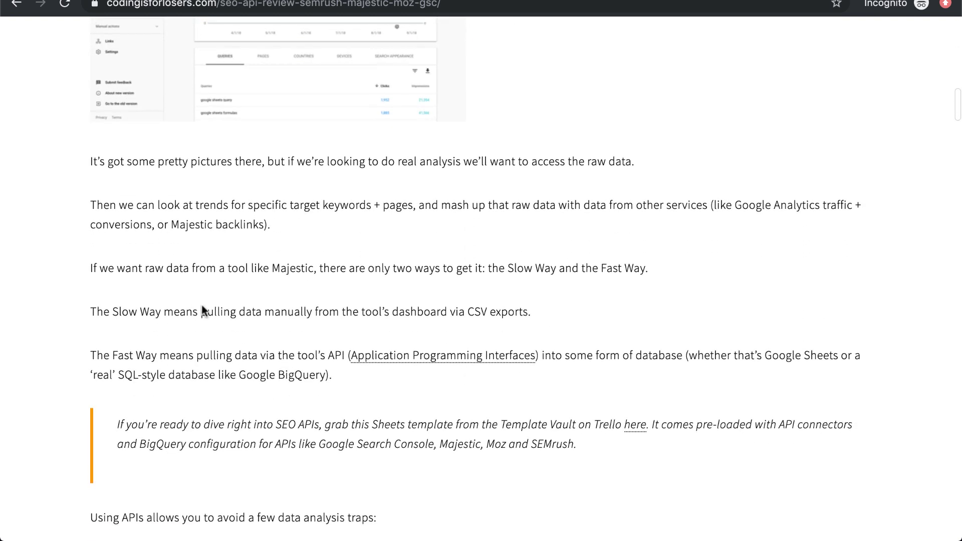
pyautogui.scroll(-2, 243, 361)
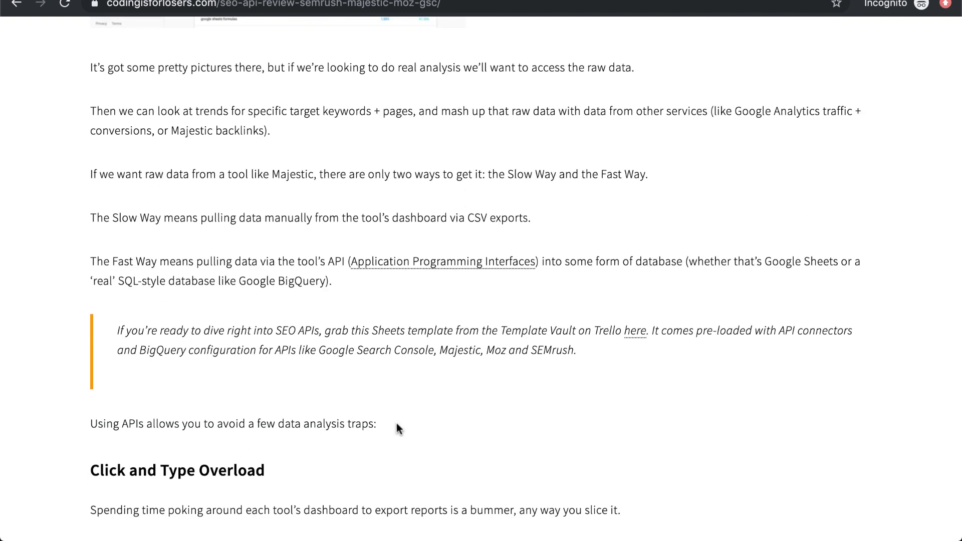
pyautogui.scroll(-7, 287, 381)
pyautogui.scroll(-7, 290, 457)
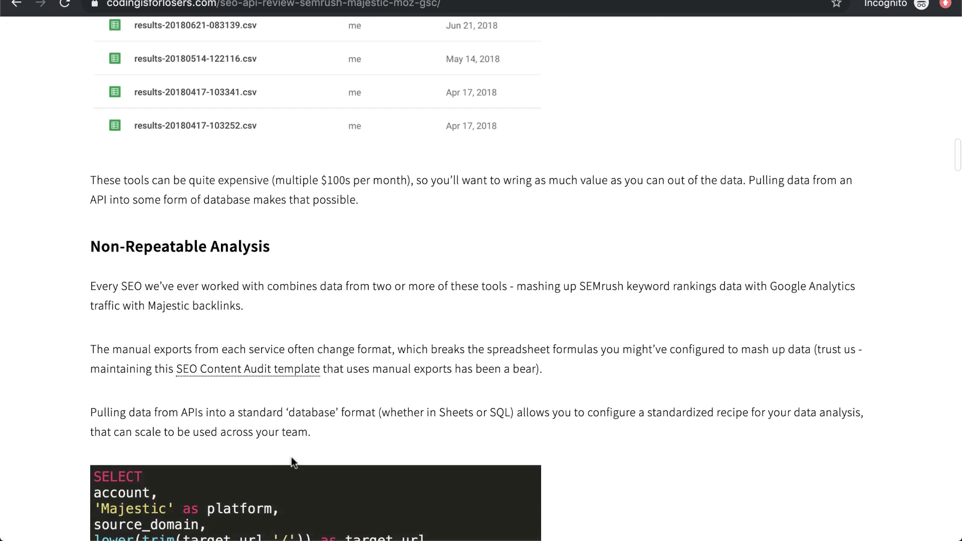
pyautogui.scroll(-4, 441, 352)
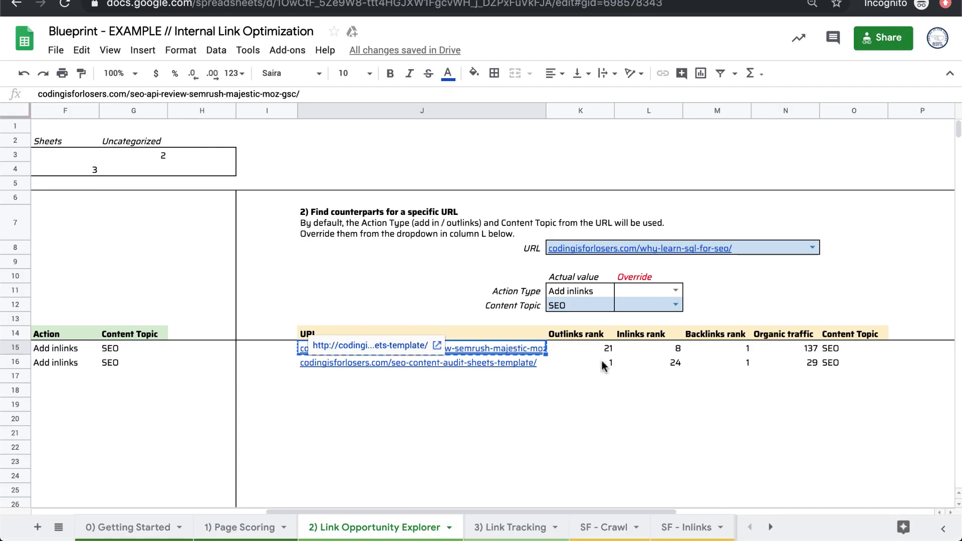
# Step: Copy the seo-api-review URL and go back to the Link Opportunity Explorer's filter section in column A
pyautogui.hotkey('ctrl', 'c')
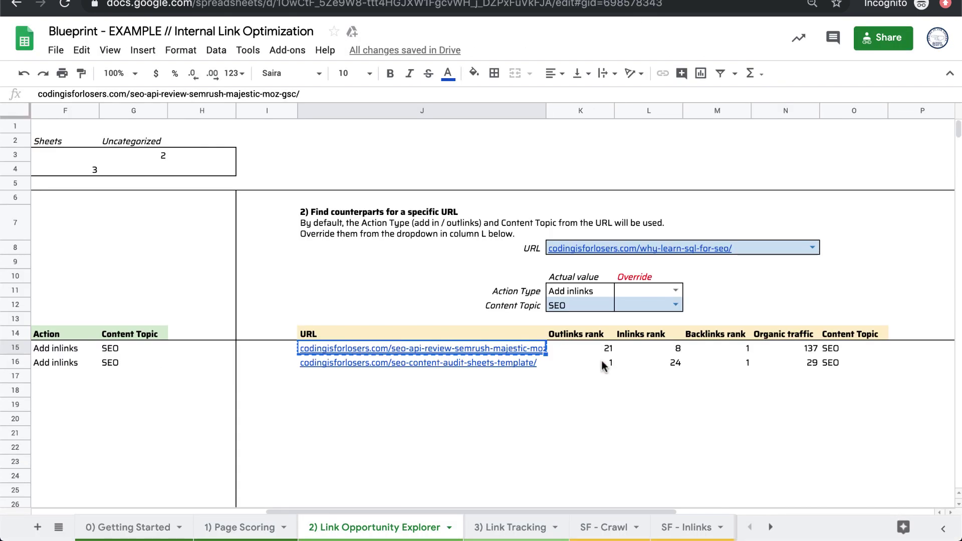
pyautogui.click(241, 527)
pyautogui.hscroll(-10, 610, 266)
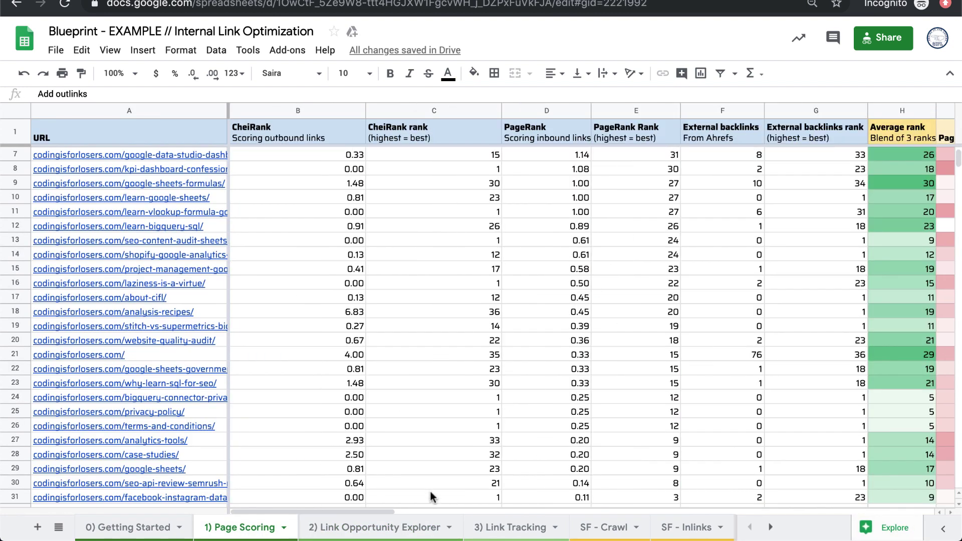
pyautogui.click(402, 527)
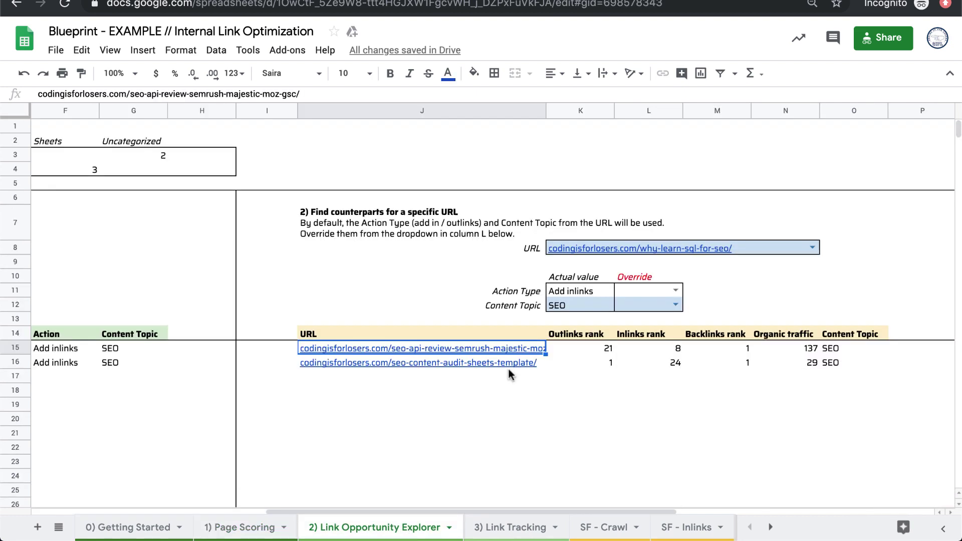
pyautogui.hscroll(-5, 508, 371)
pyautogui.hscroll(-5, 508, 373)
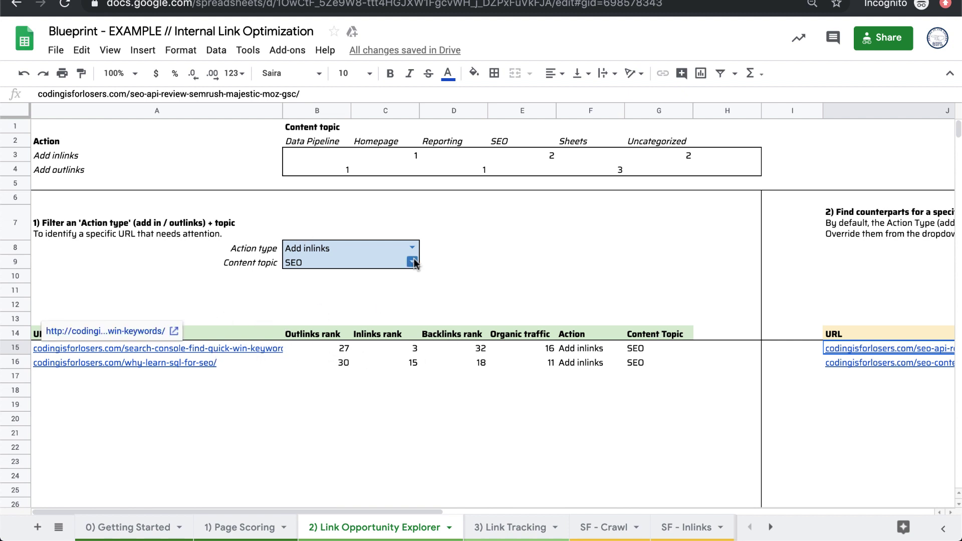
pyautogui.click(253, 527)
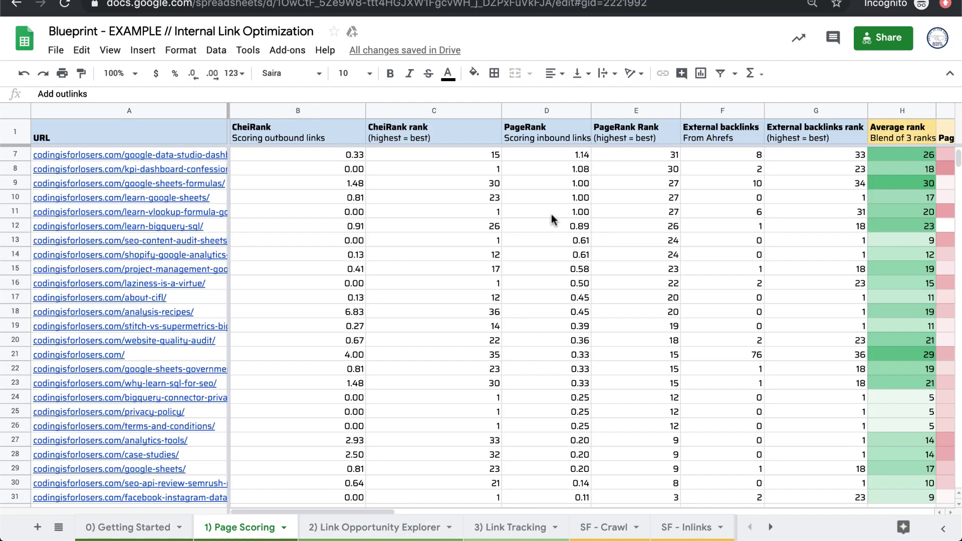
pyautogui.hscroll(5, 659, 233)
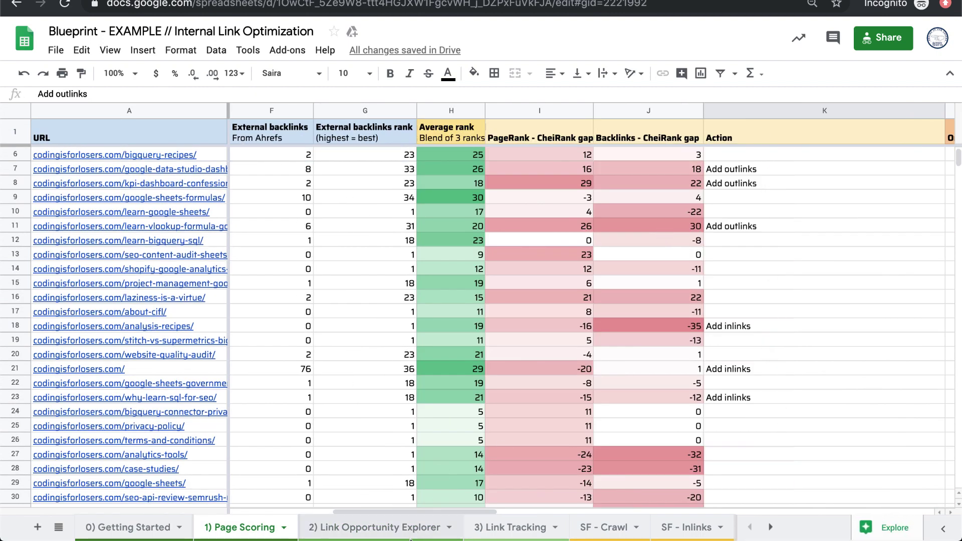
pyautogui.hscroll(3, 478, 454)
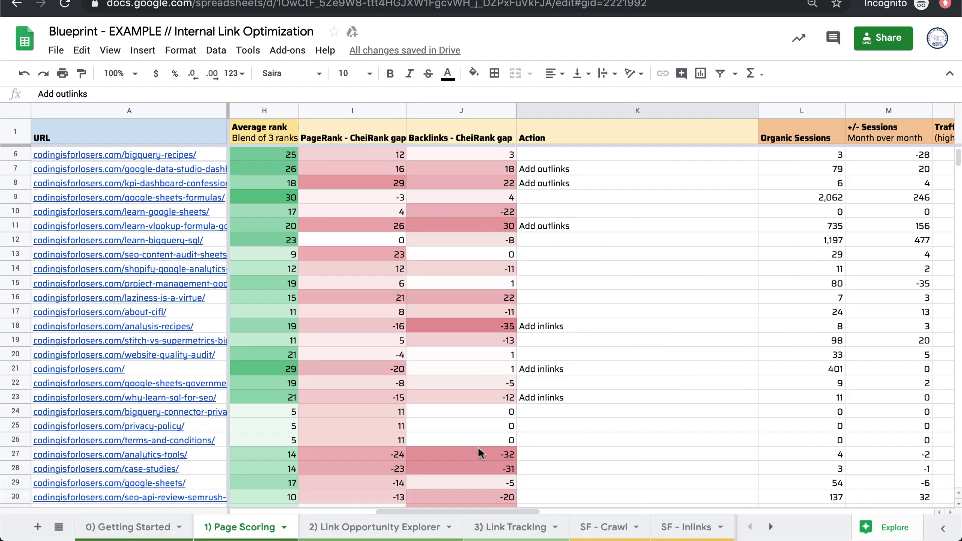
pyautogui.hscroll(-10, 441, 261)
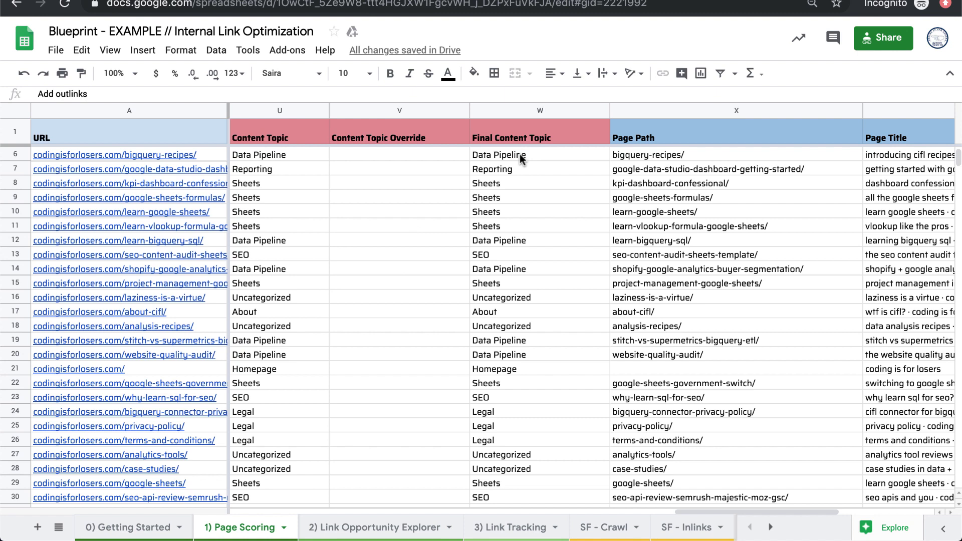
pyautogui.hscroll(5, 842, 173)
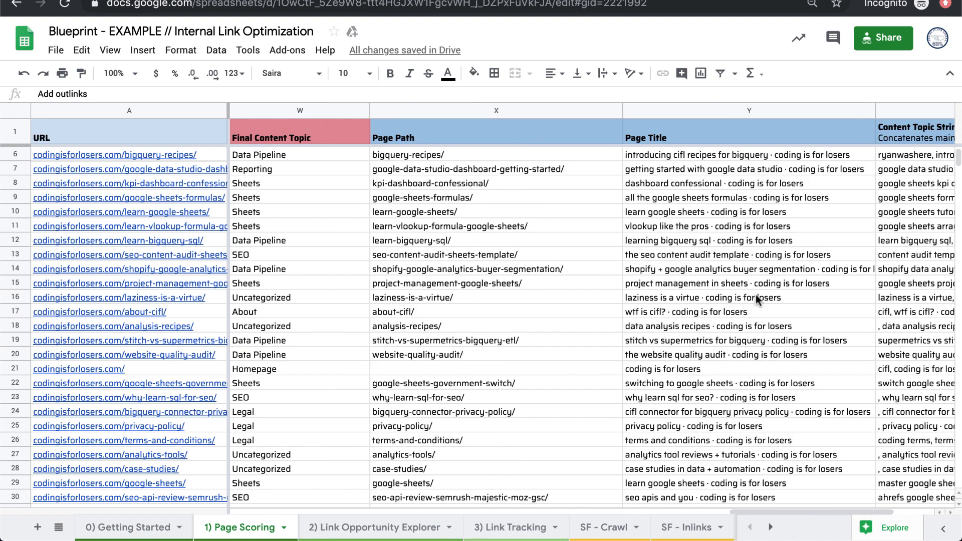
pyautogui.click(419, 526)
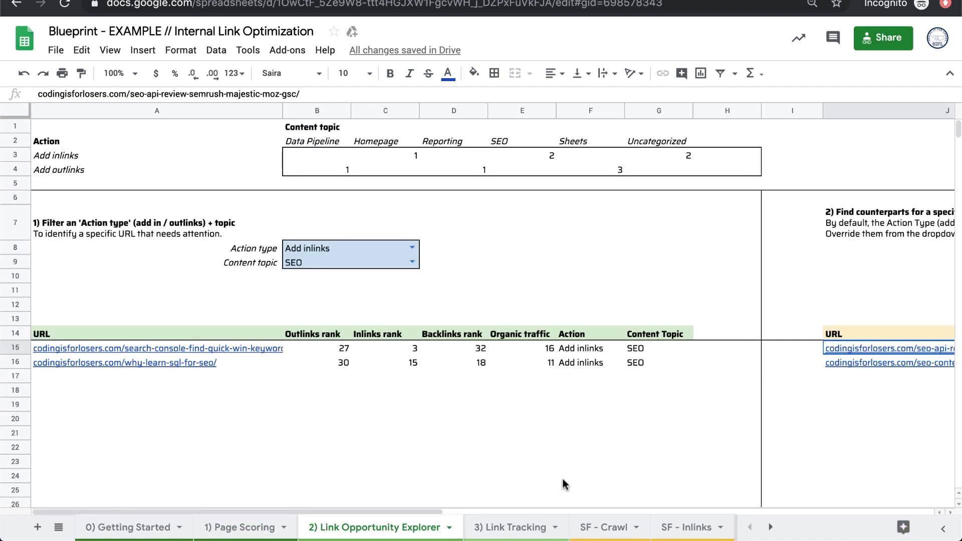
pyautogui.hscroll(5, 581, 493)
pyautogui.click(530, 531)
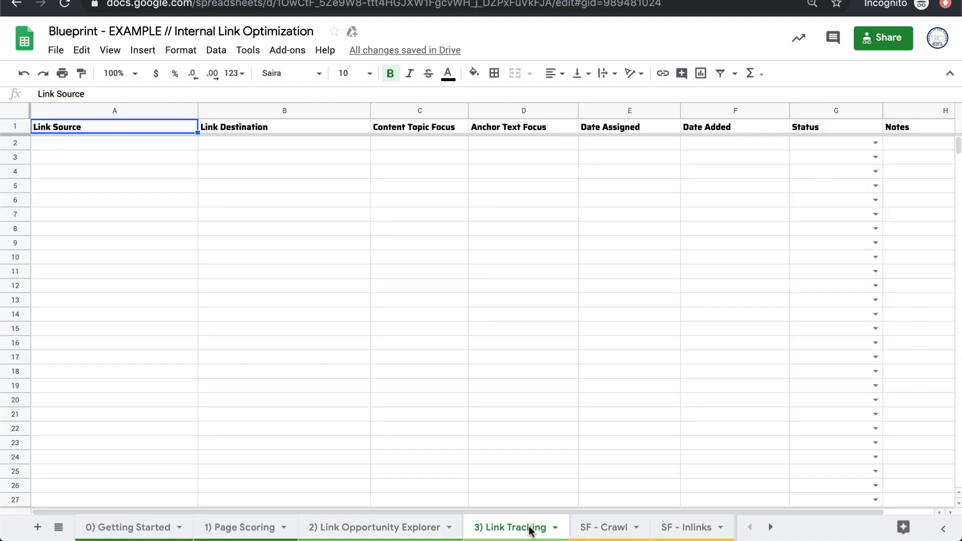
pyautogui.hscroll(3, 361, 243)
pyautogui.hscroll(-3, 362, 242)
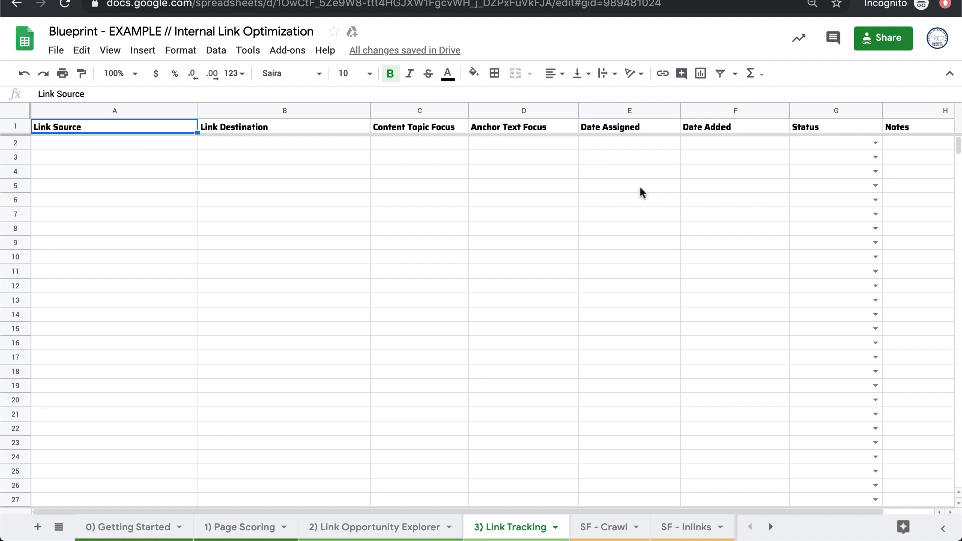
pyautogui.press('Right')
pyautogui.press('Right')
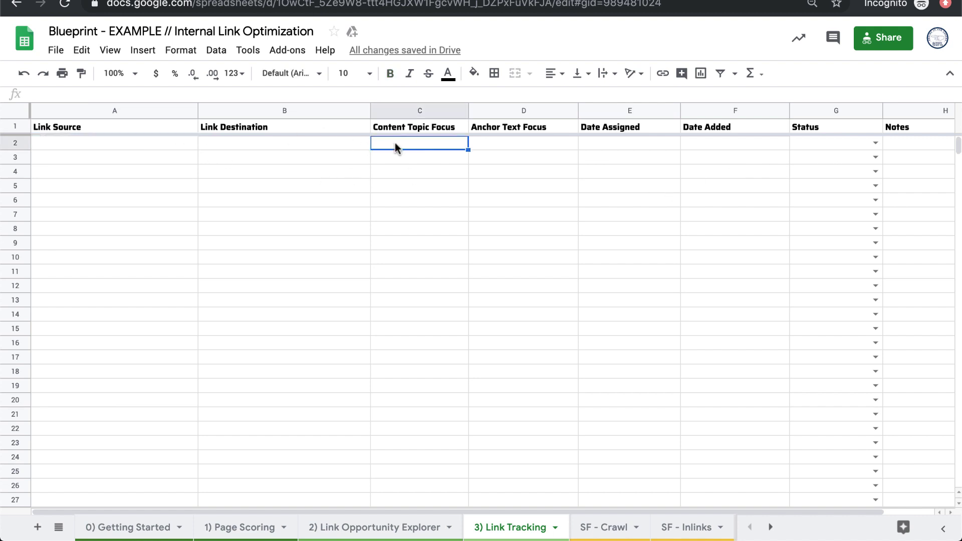
pyautogui.press('Right')
pyautogui.press('Down')
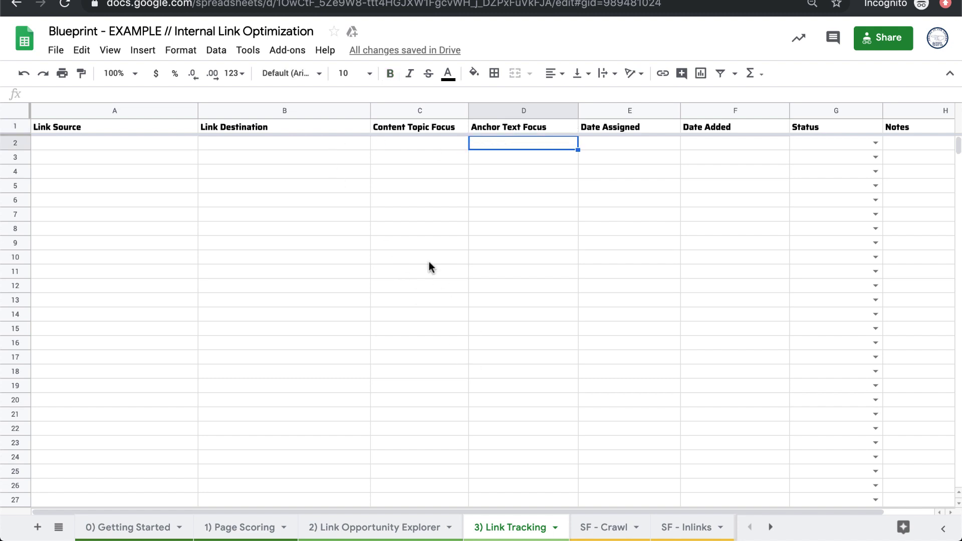
pyautogui.press('Down')
pyautogui.press('Down')
pyautogui.press('Down')
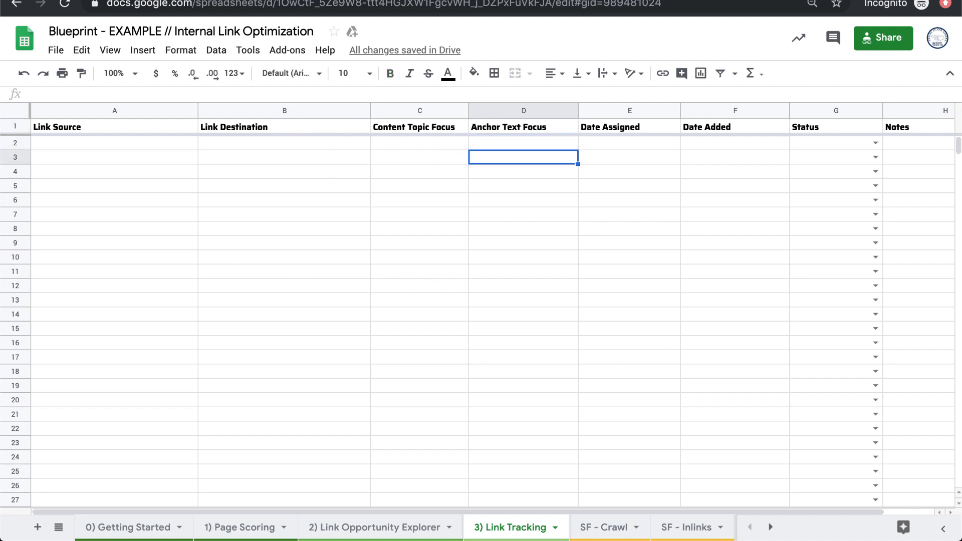
pyautogui.press('Left')
pyautogui.press('Left')
pyautogui.press('Up')
pyautogui.press('Left')
pyautogui.press('Up')
pyautogui.press('Up')
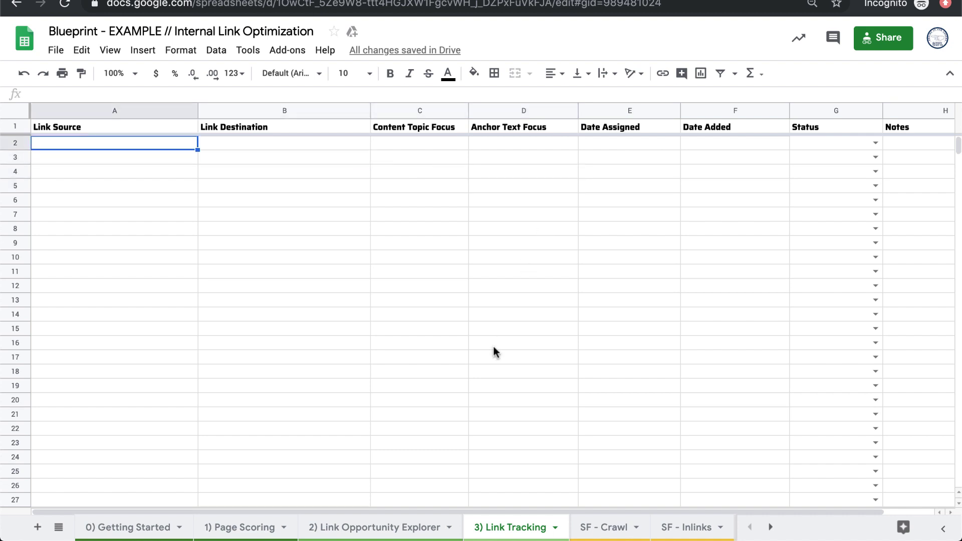
# Step: Open 0) Getting Started and scroll through the homepage URL, ScreamingFrog crawl and Ahrefs backlinks steps
pyautogui.click(400, 528)
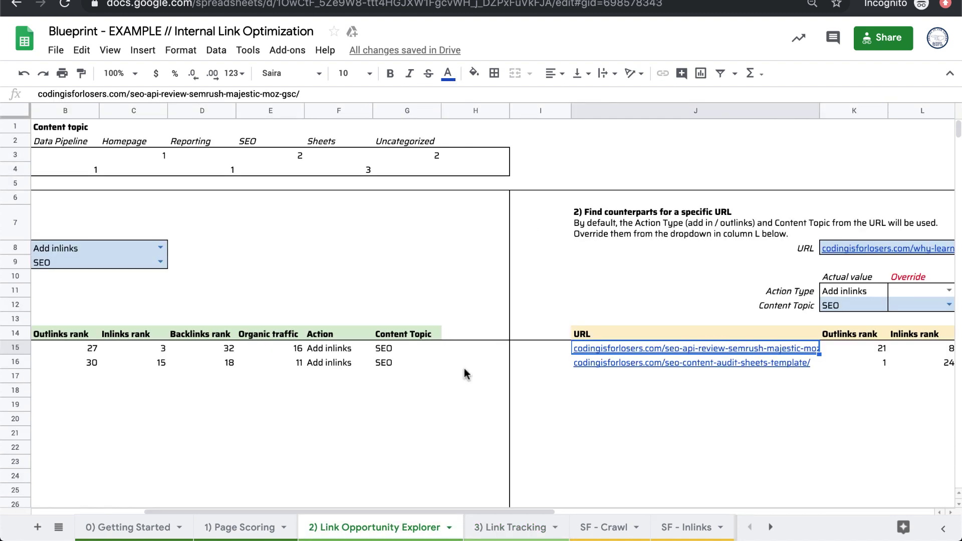
pyautogui.hscroll(-5, 463, 366)
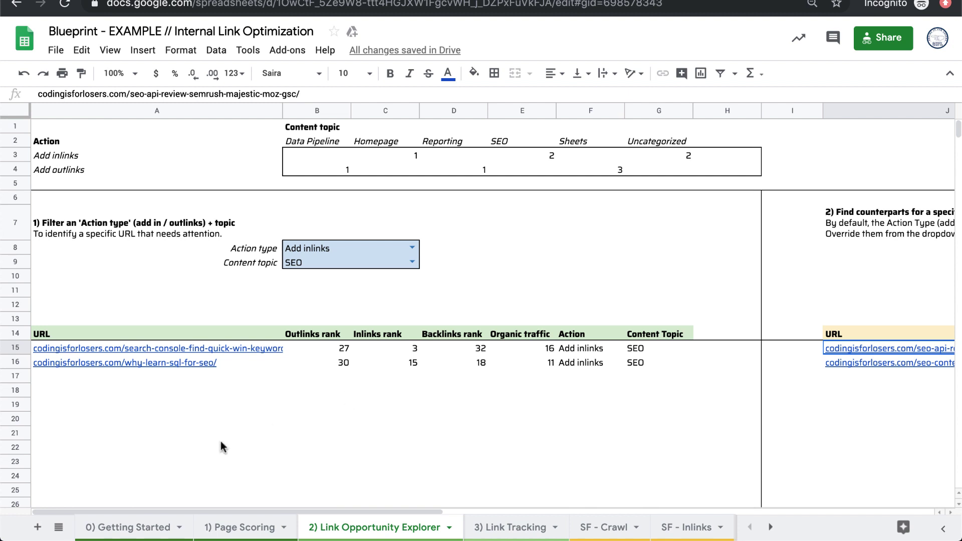
pyautogui.click(134, 527)
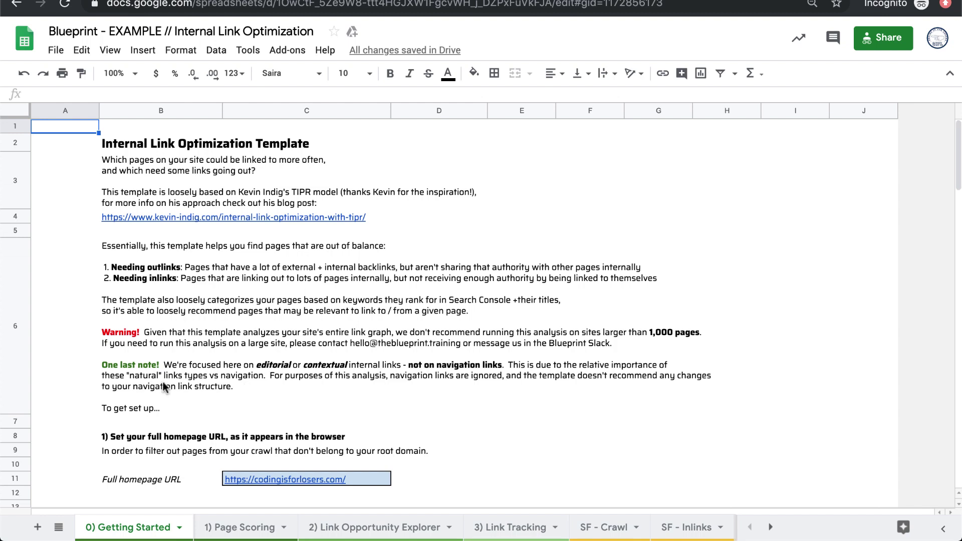
pyautogui.scroll(-1, 164, 387)
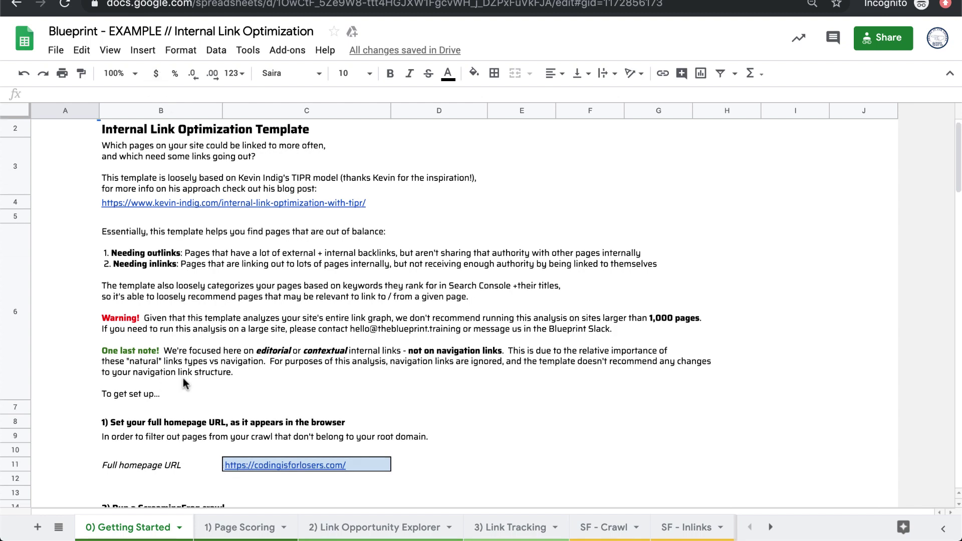
pyautogui.scroll(-1, 182, 378)
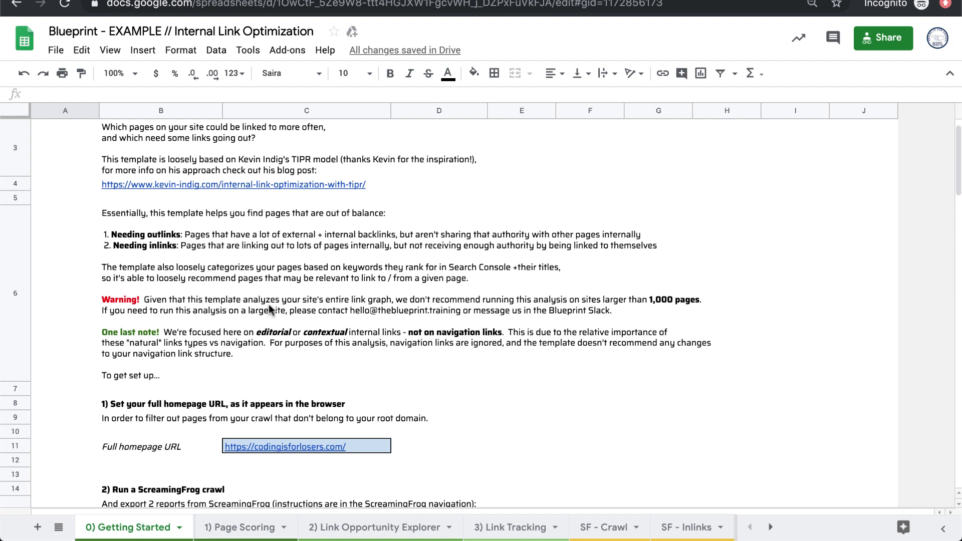
pyautogui.scroll(-3, 260, 328)
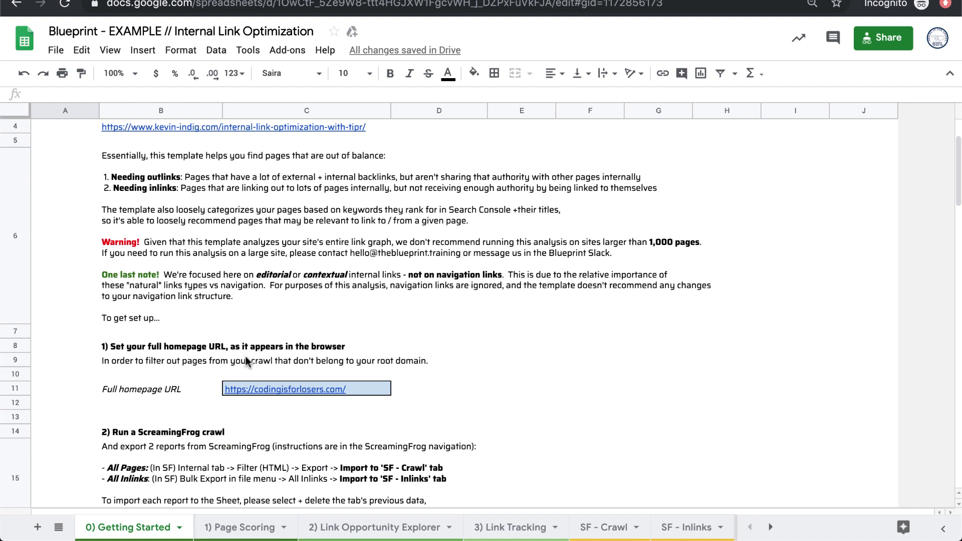
pyautogui.scroll(-1, 181, 386)
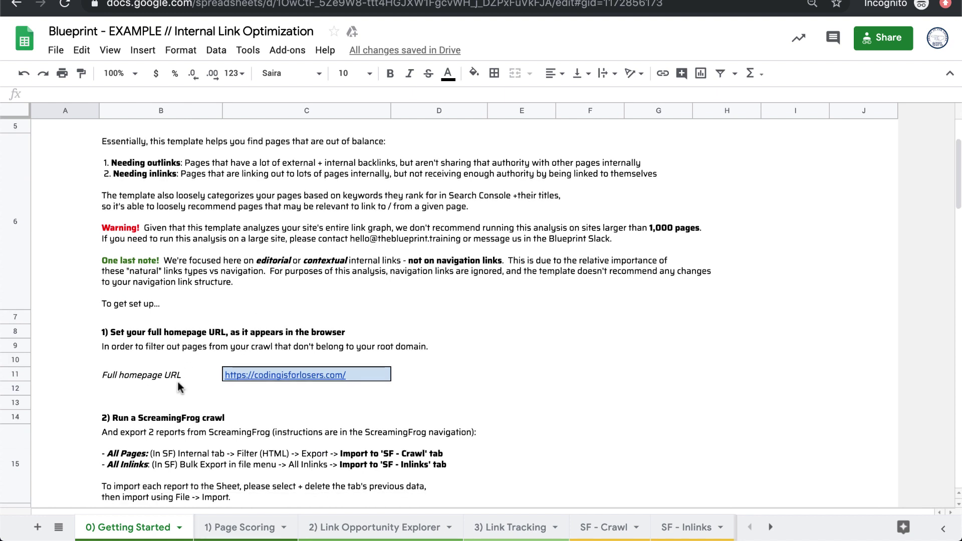
pyautogui.scroll(-1, 179, 387)
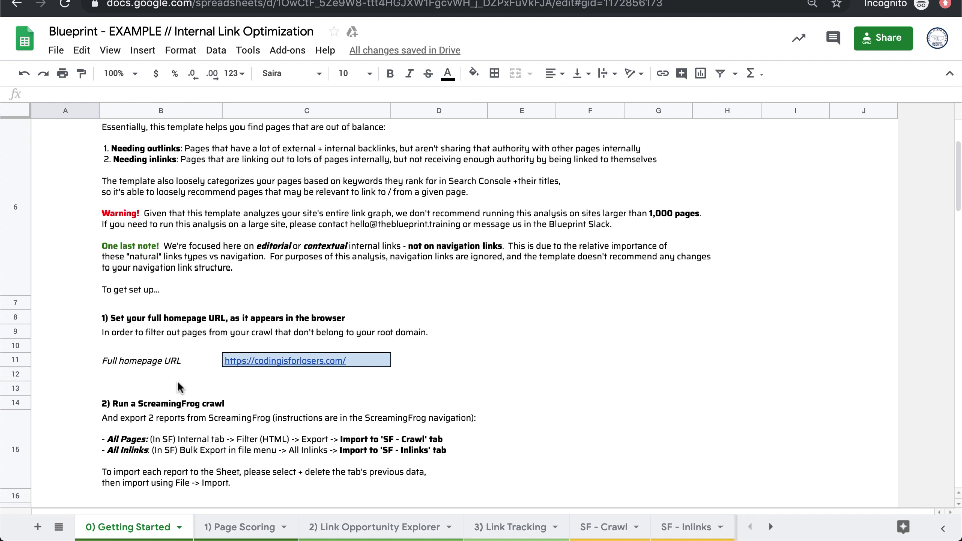
pyautogui.scroll(-3, 177, 380)
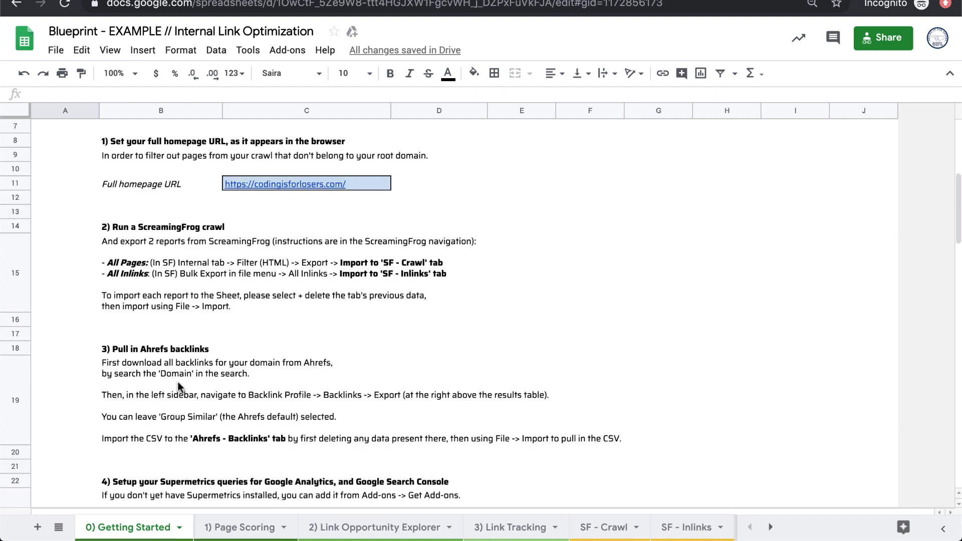